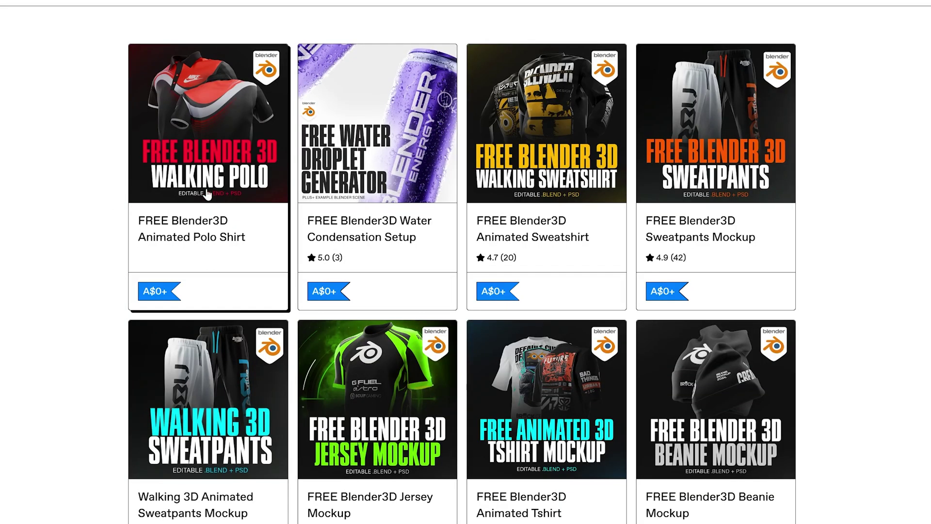
- Open the Walking Polo product page and clear the 'Name a fair price' field
left_click(301, 214)
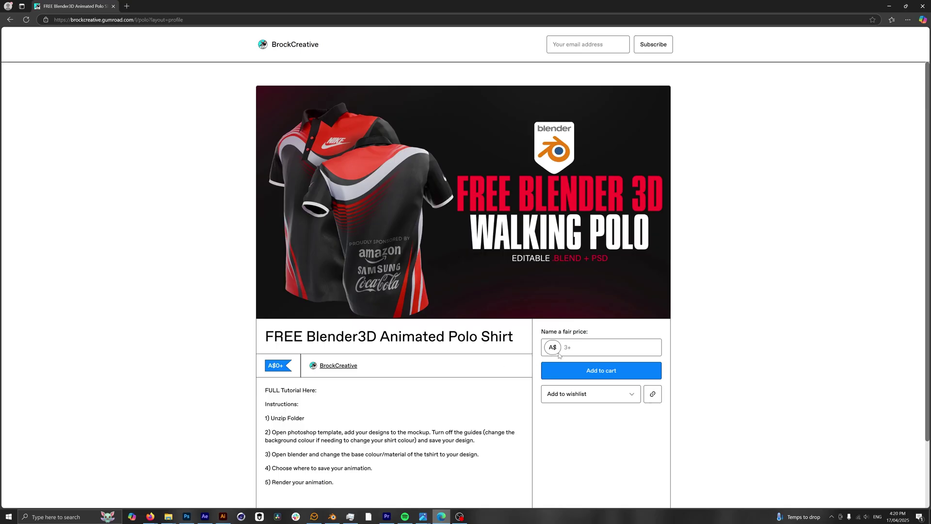
left_click(572, 349)
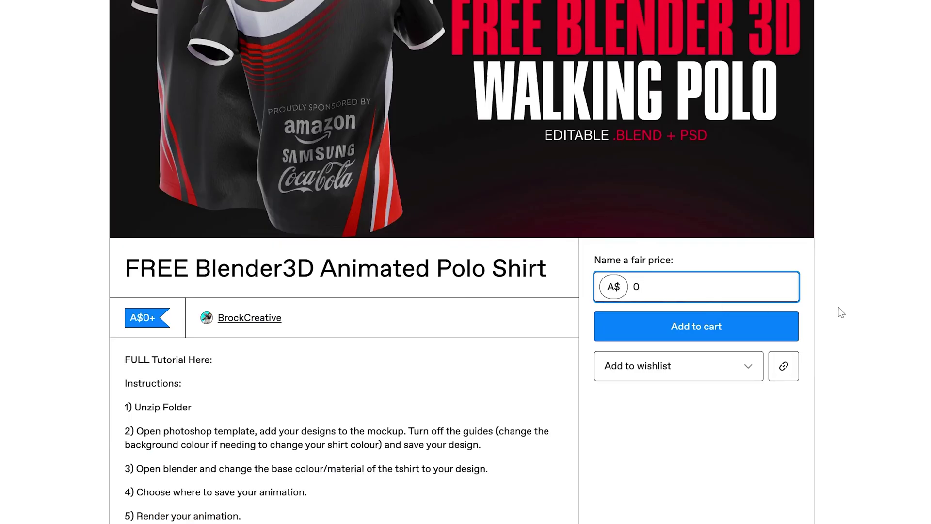
double_click(565, 346)
key("BackSpace")
- Enter a fair price of 0, then select all files in the Finals folder
type("5")
left_click(920, 222)
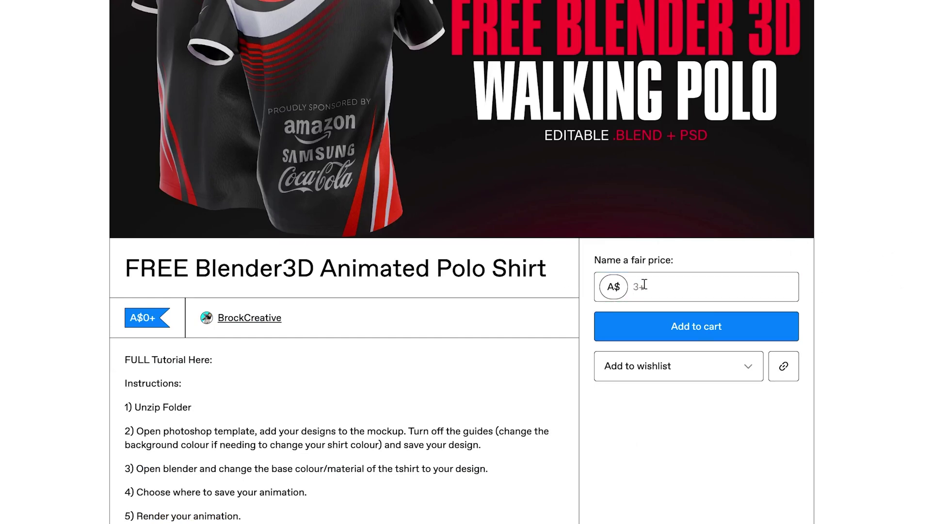
left_click(669, 289)
type("0")
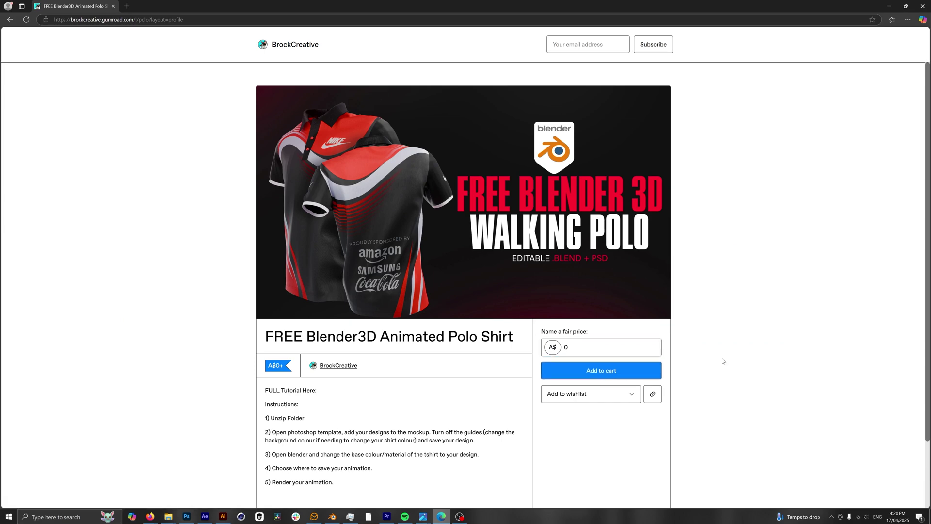
left_click_drag(76, 109, 327, 158)
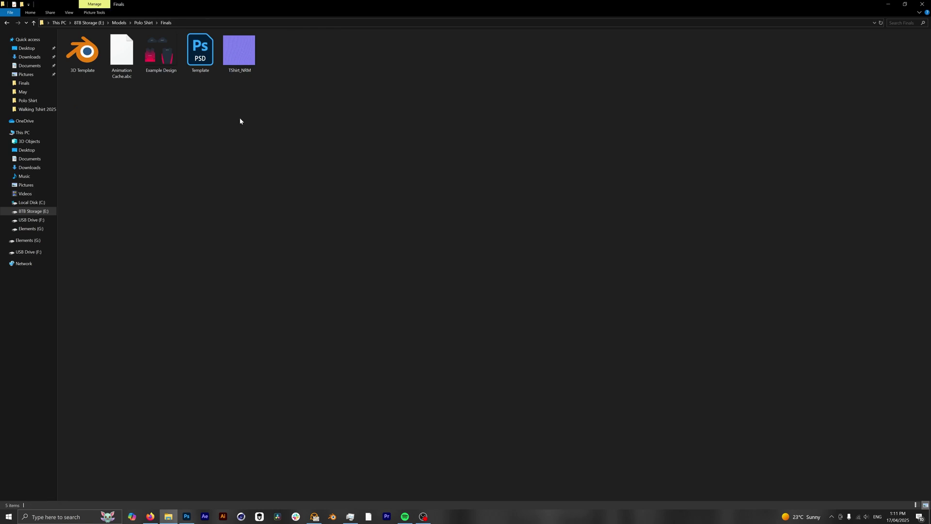
- Open 3D Template.blend from the Finals folder in Blender
left_click(83, 46)
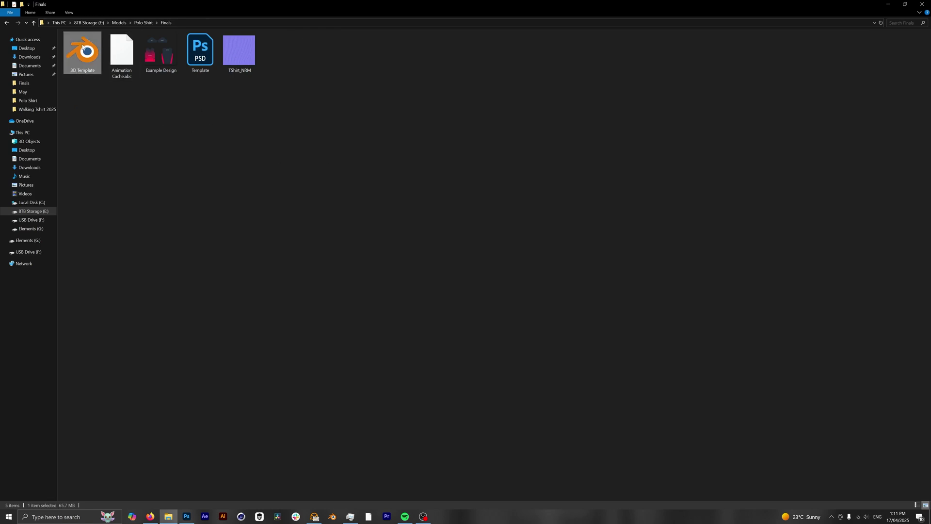
double_click(83, 46)
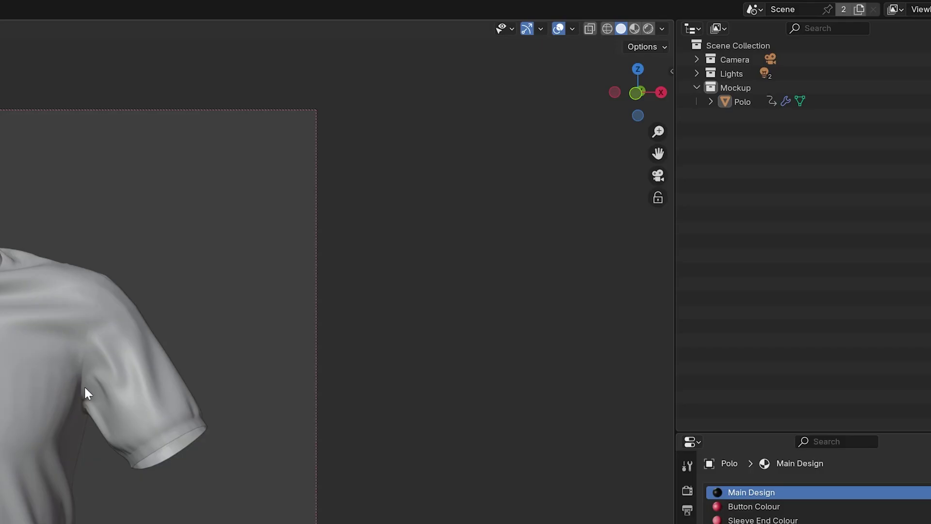
- Switch to Rendered shading, preview the shirt animation, and show the Polo's modifier settings
left_click(649, 30)
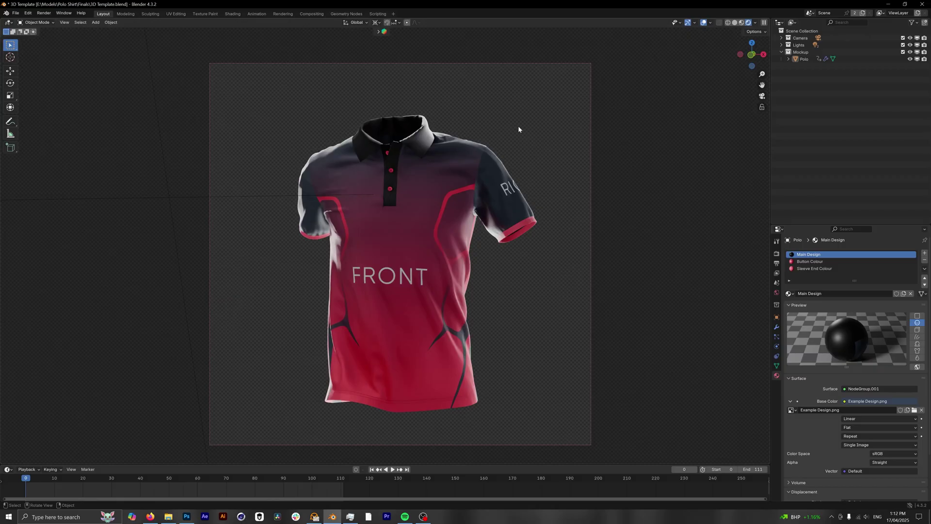
left_click(392, 470)
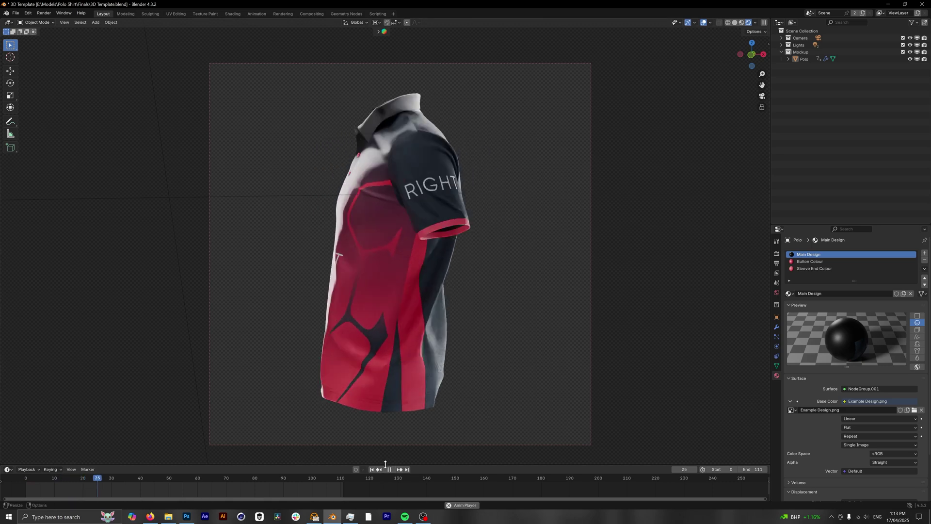
key("Escape")
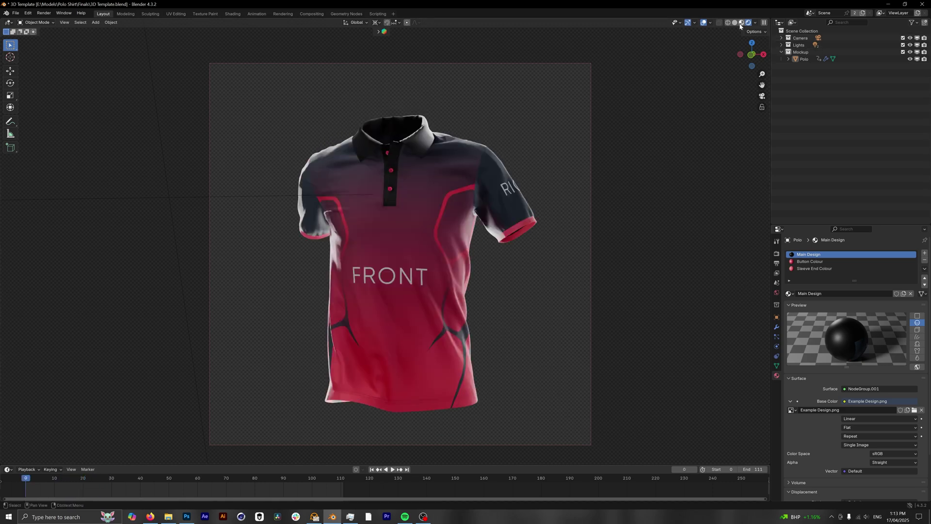
left_click(777, 327)
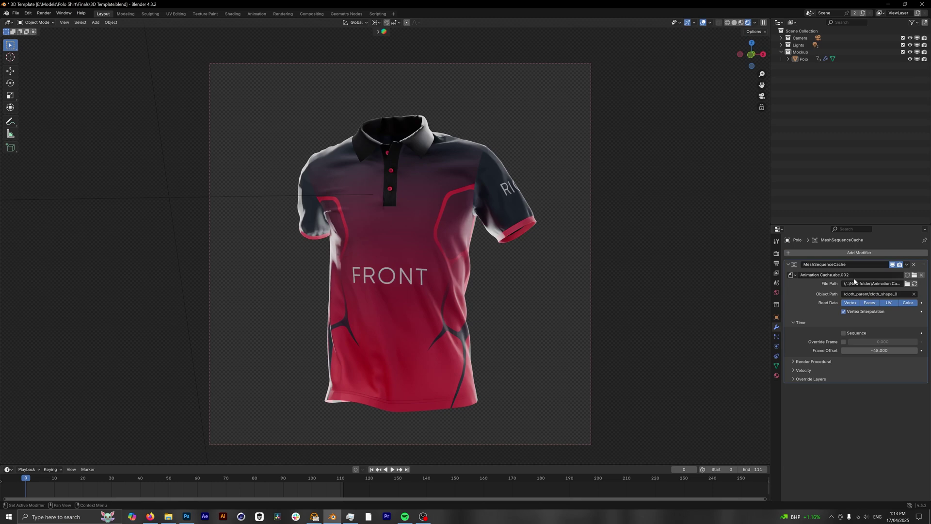
key("space")
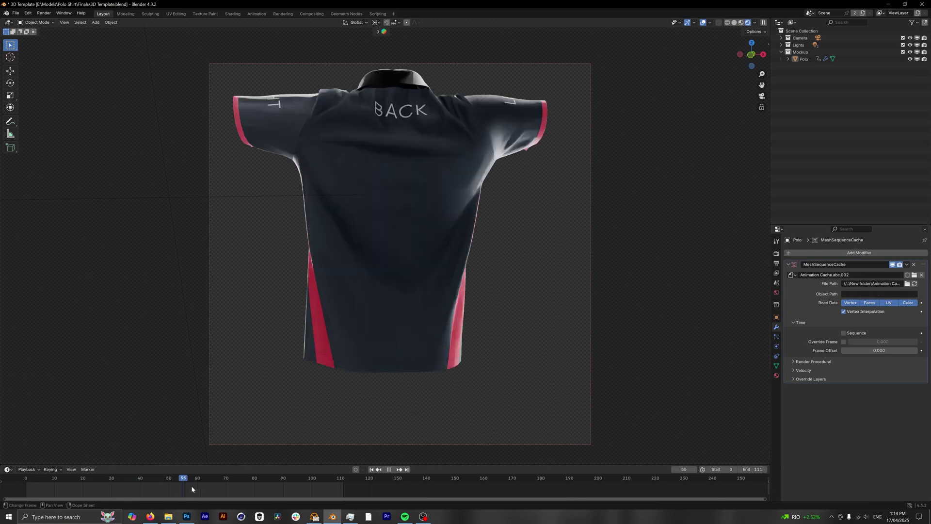
left_click_drag(264, 477, 300, 480)
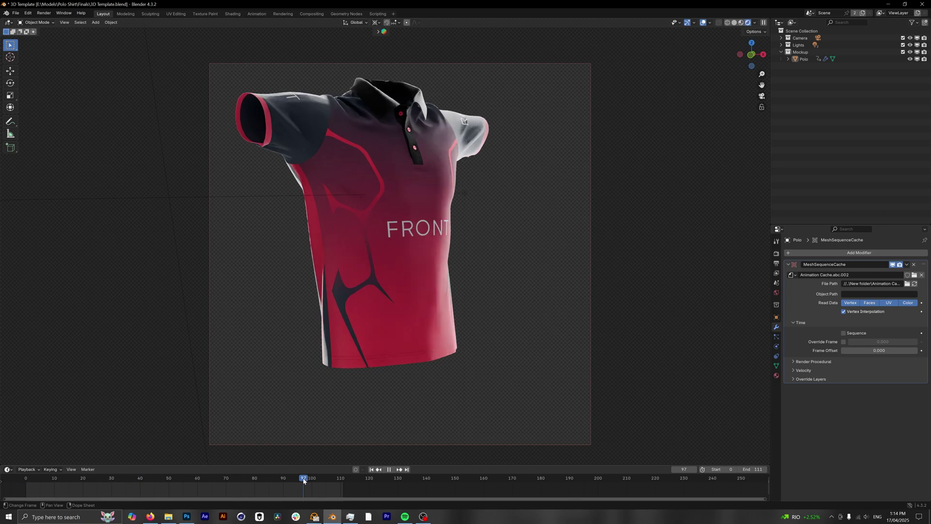
key("Escape")
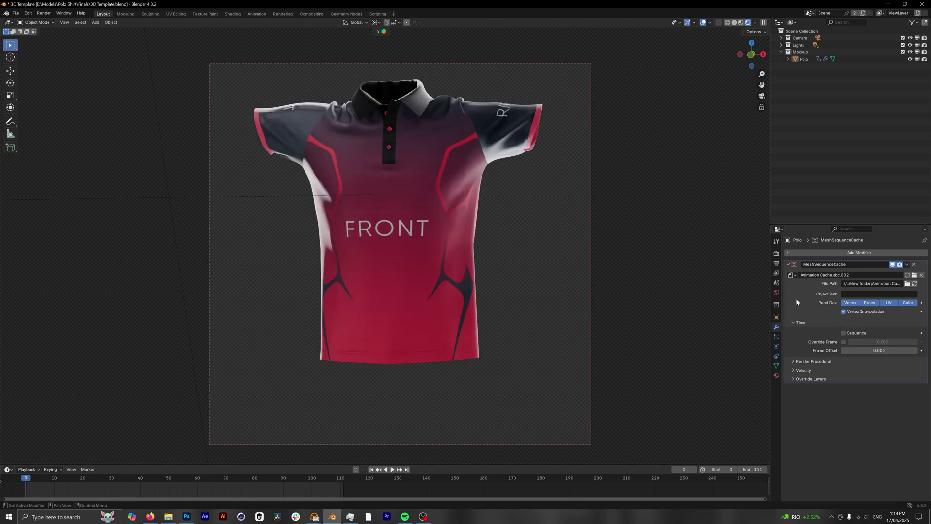
- Check the Finals folder in File Explorer, deselect 3D Template, and return to Blender
mouse_move(168, 516)
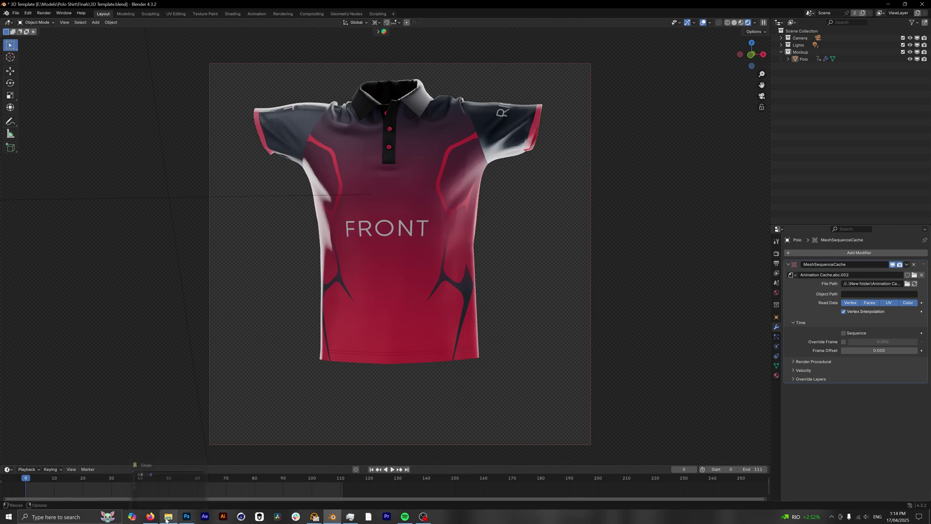
left_click(168, 499)
left_click(153, 164)
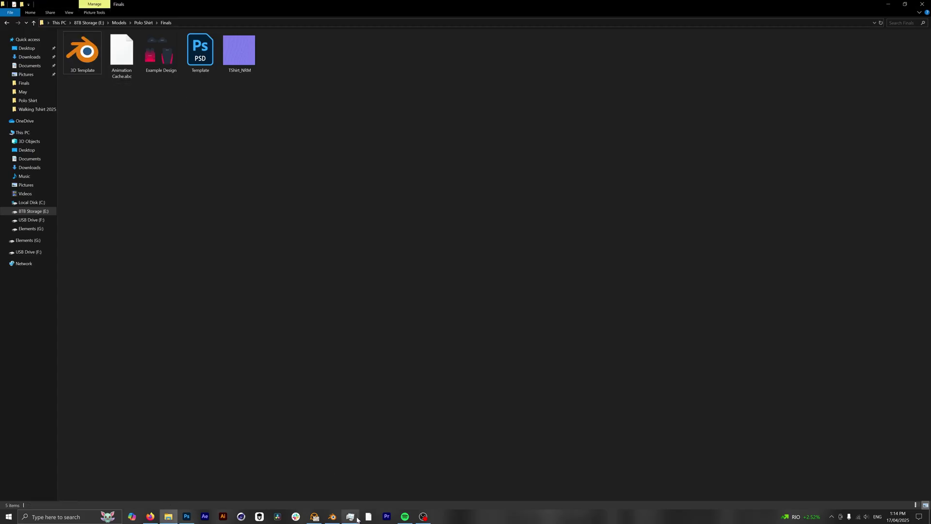
left_click(333, 517)
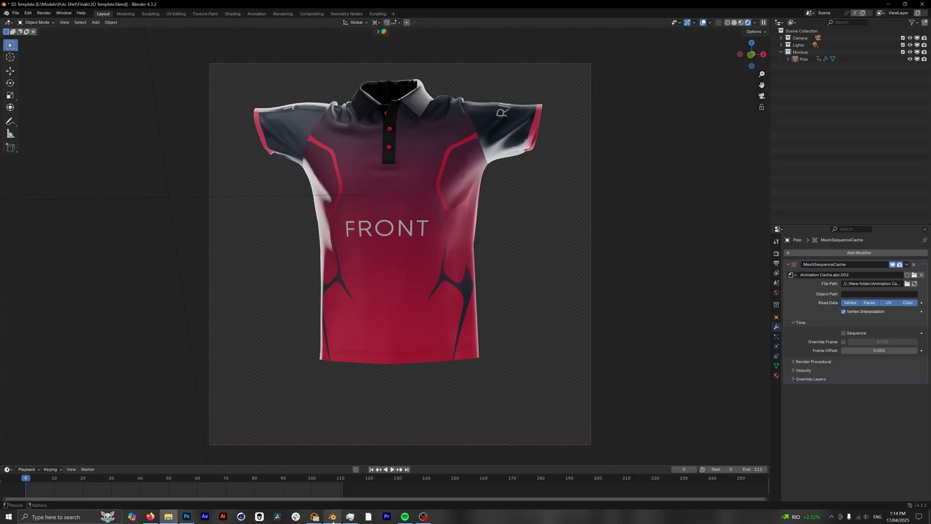
- Relink the MeshSequenceCache modifier to Animation Cache.abc and play it to check
left_click(915, 275)
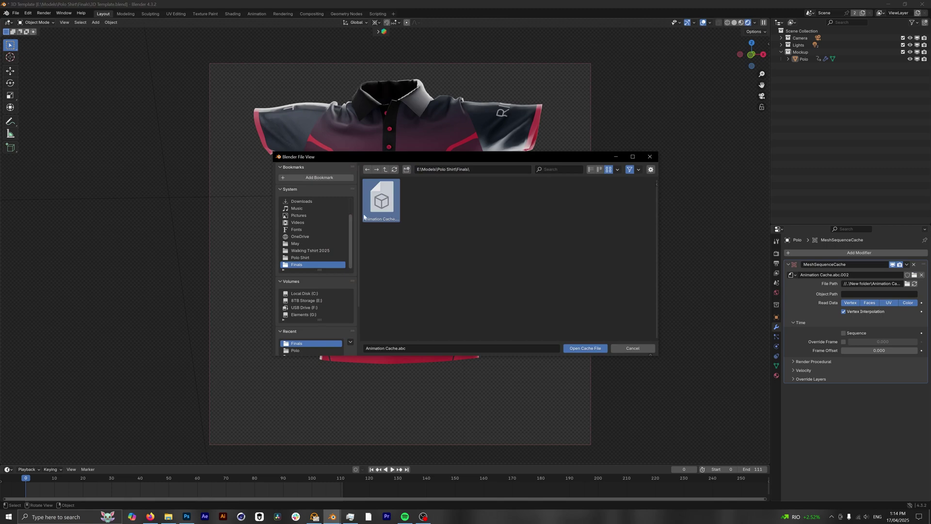
left_click(597, 349)
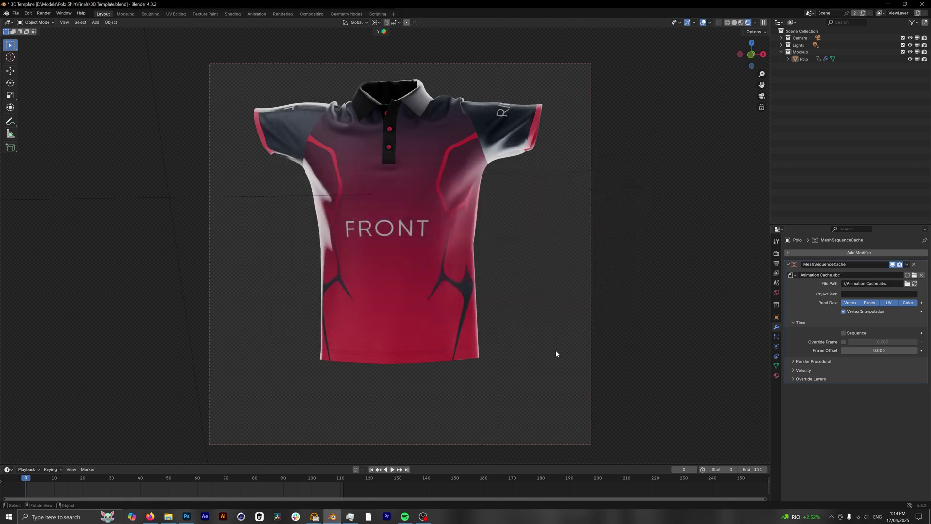
left_click(393, 469)
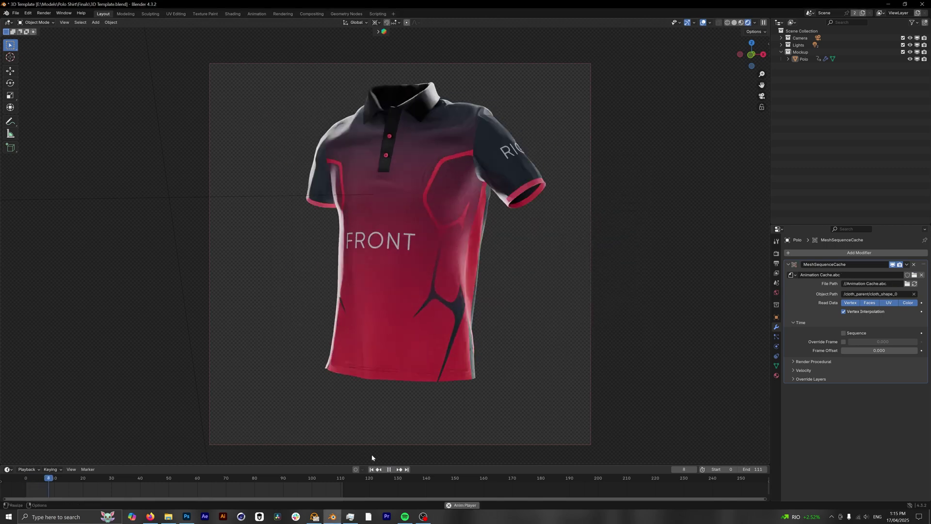
left_click(372, 469)
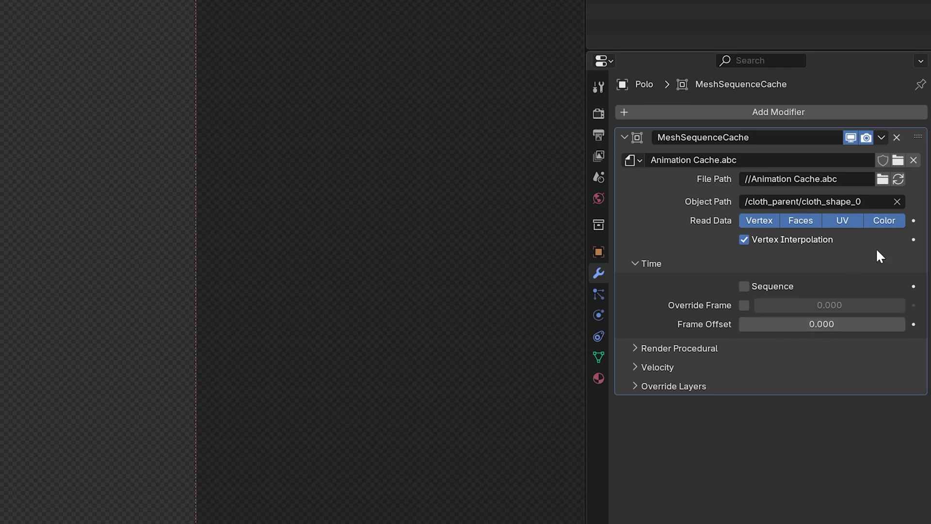
- Set Frame Offset to -48 and replay the cloth animation to verify it
left_click(820, 326)
type("-48")
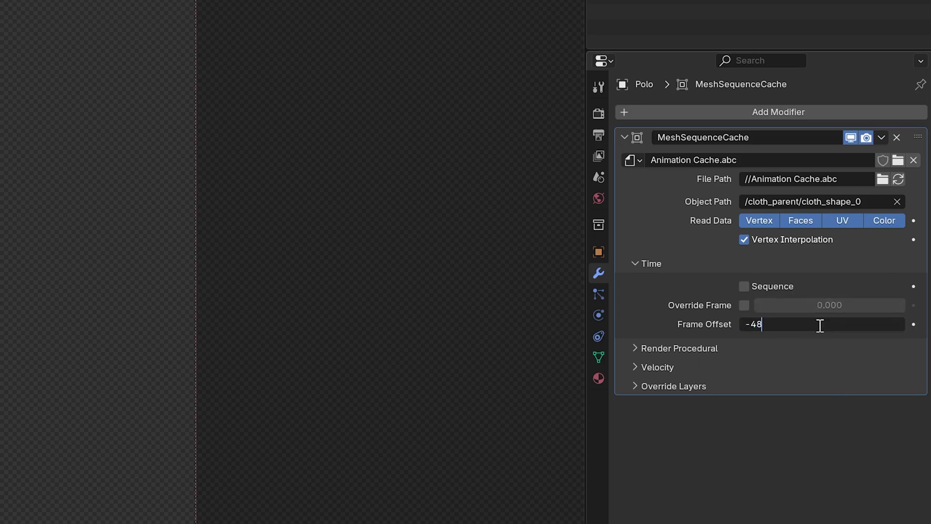
key("Return")
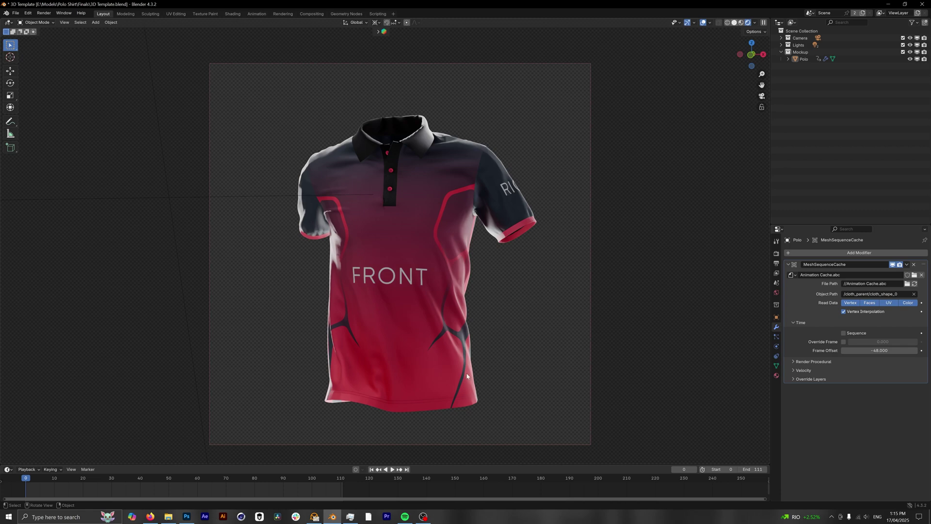
key("z")
left_click(393, 470)
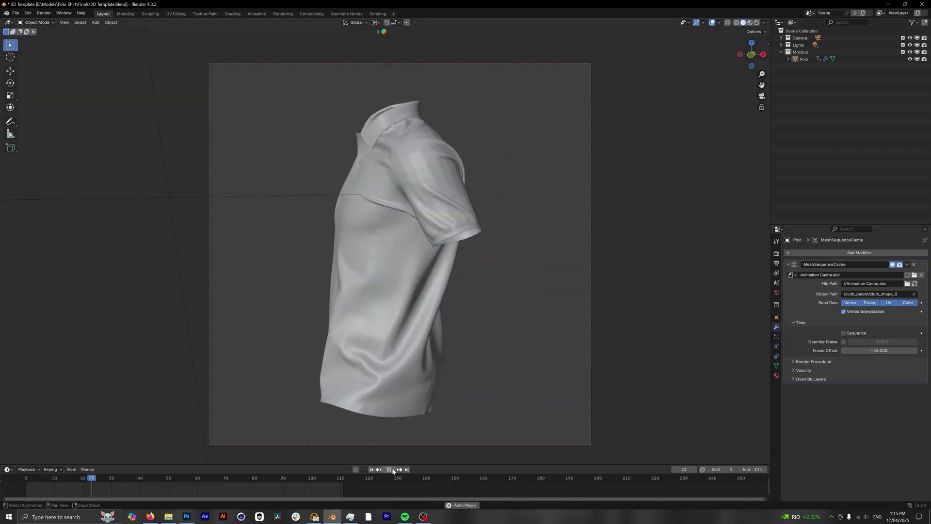
key("Escape")
left_click(757, 23)
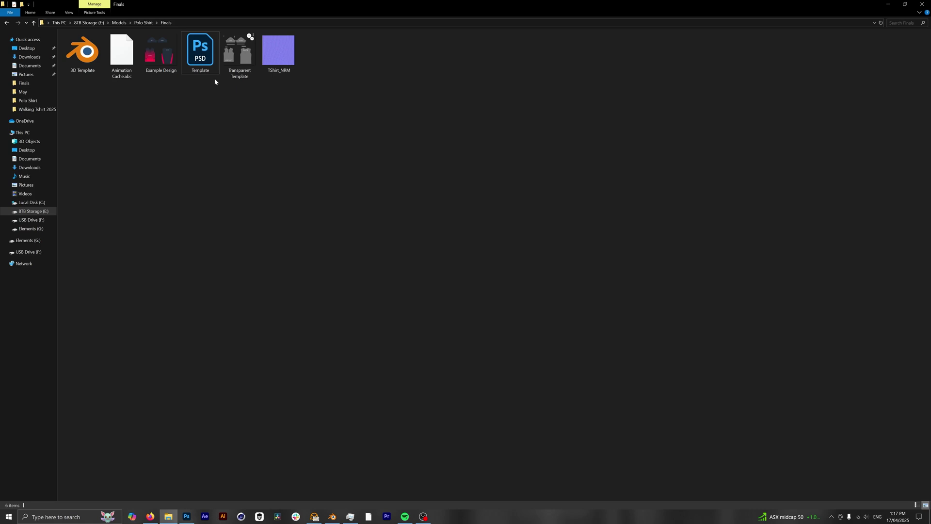
- Preview the Transparent Template image in Photos, then open Template.psd in Photoshop
double_click(238, 54)
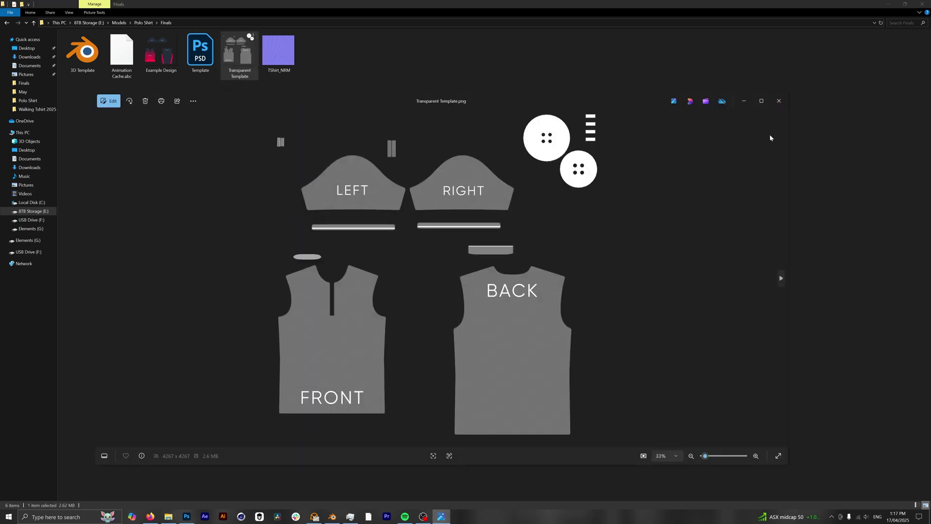
left_click(779, 100)
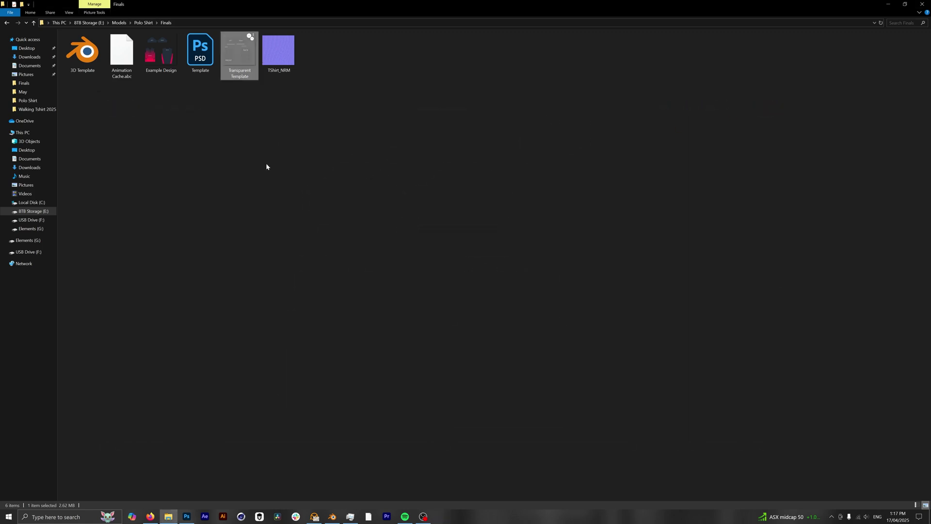
double_click(198, 70)
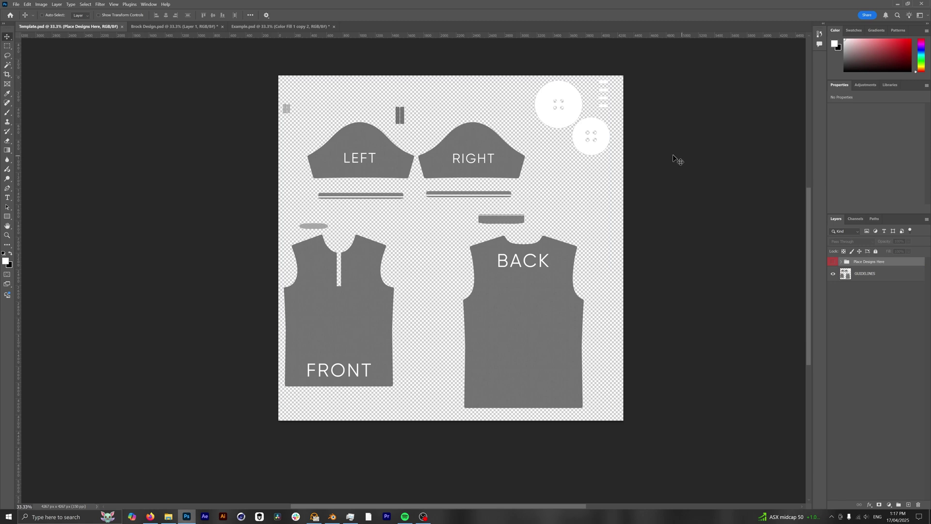
- Toggle the GUIDELINES layer's visibility off and on, then deselect it in the Layers panel
left_click(863, 275)
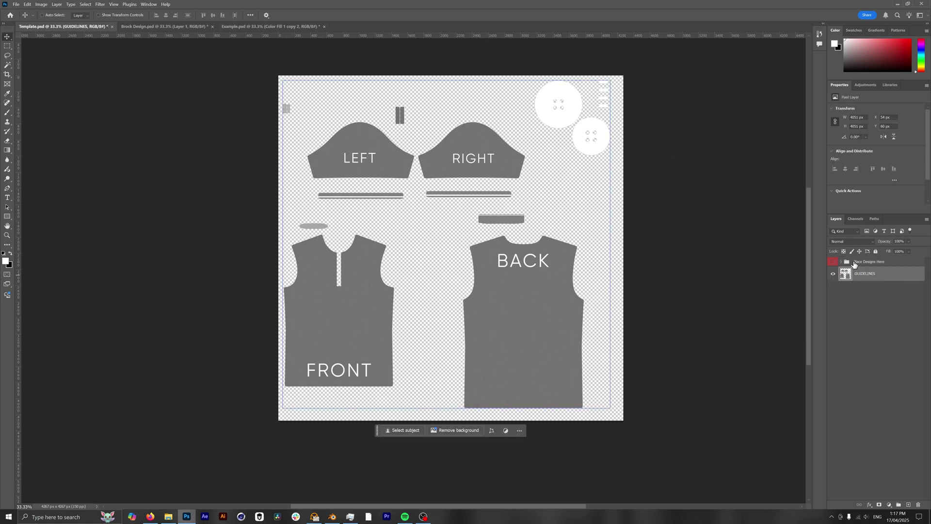
left_click_drag(855, 264, 840, 275)
left_click(832, 278)
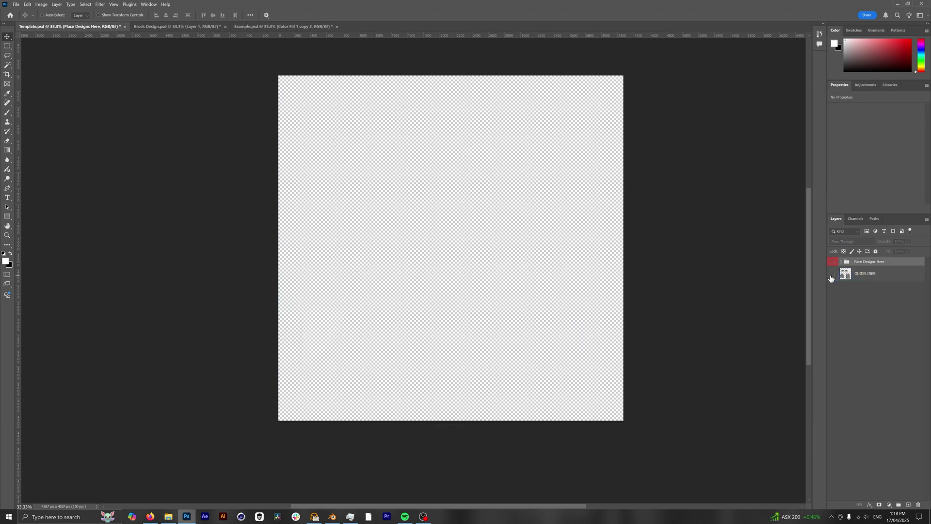
left_click(832, 275)
left_click(832, 275)
left_click(832, 275)
left_click(582, 287)
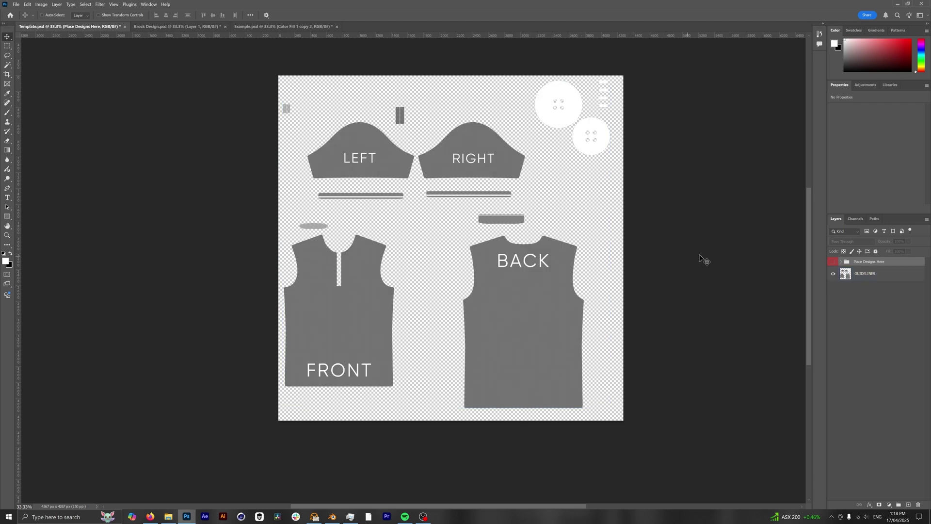
left_click(576, 262)
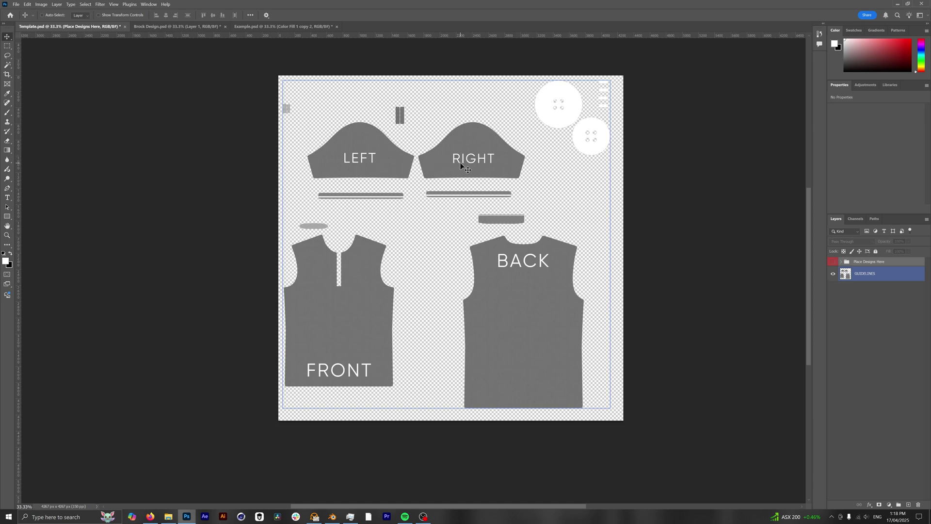
left_click(756, 278)
- Show the Place Designs Here group and expand FRONT DESIGN to its COLOUR fill layer
left_click(833, 262)
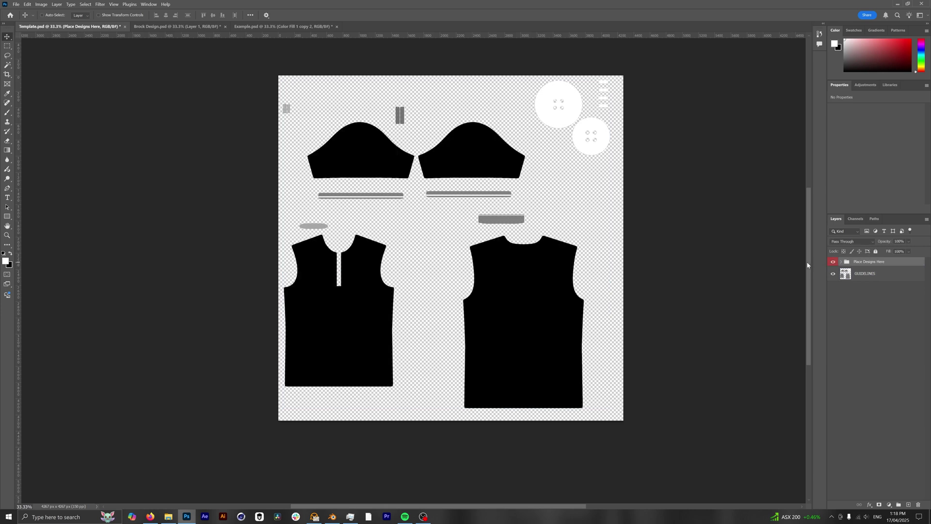
left_click(842, 262)
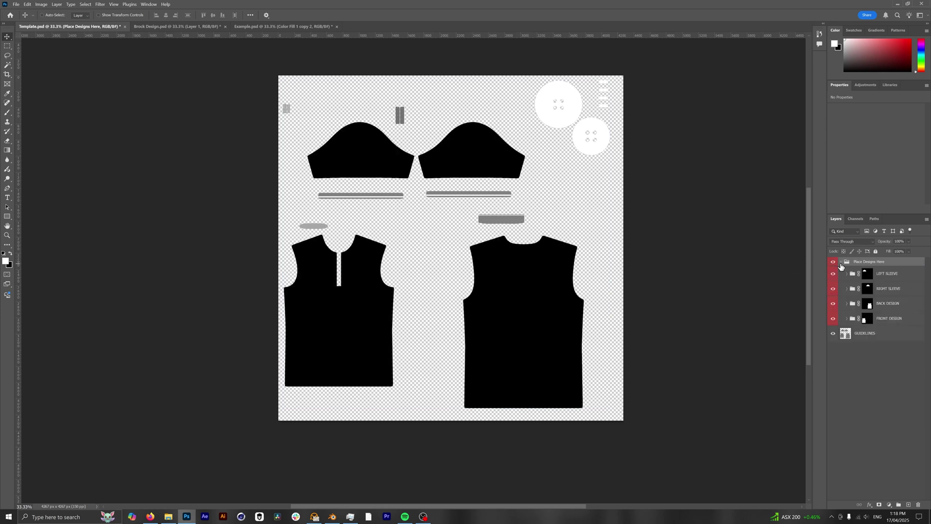
left_click(889, 318)
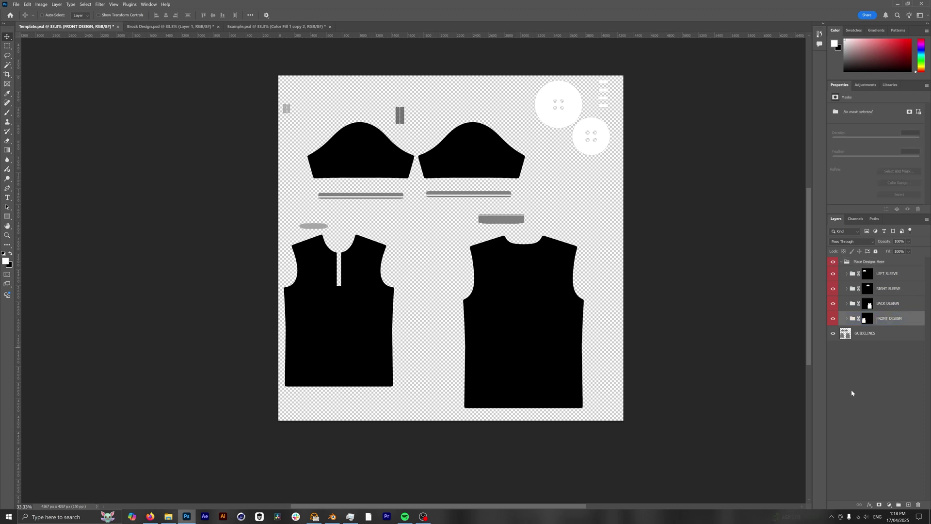
left_click(854, 325)
left_click(847, 318)
left_click(906, 339)
left_click(855, 333)
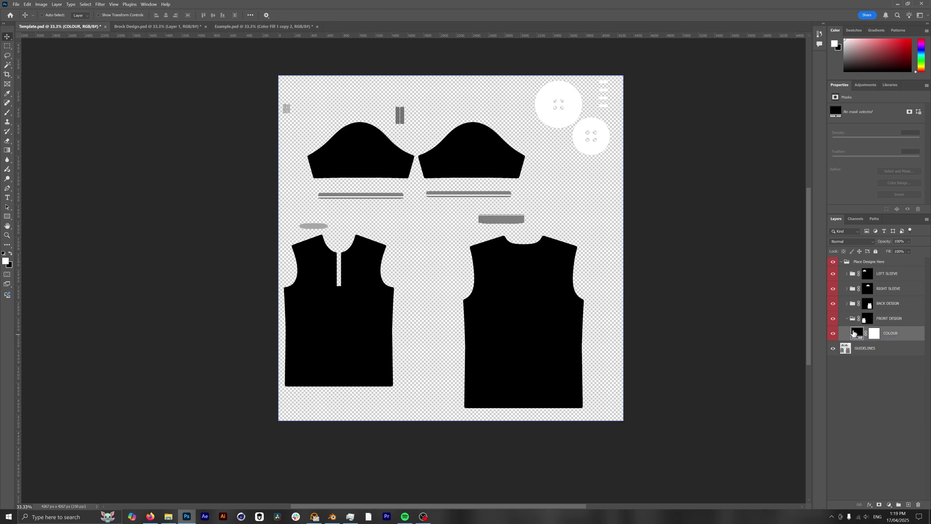
- Try pure red on the COLOUR fill, then undo it back to black
double_click(856, 333)
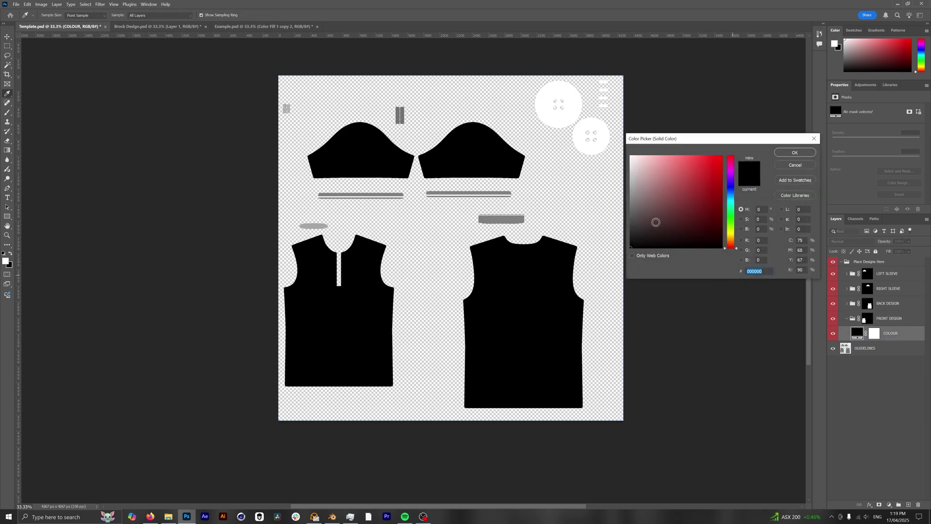
left_click_drag(656, 222, 721, 162)
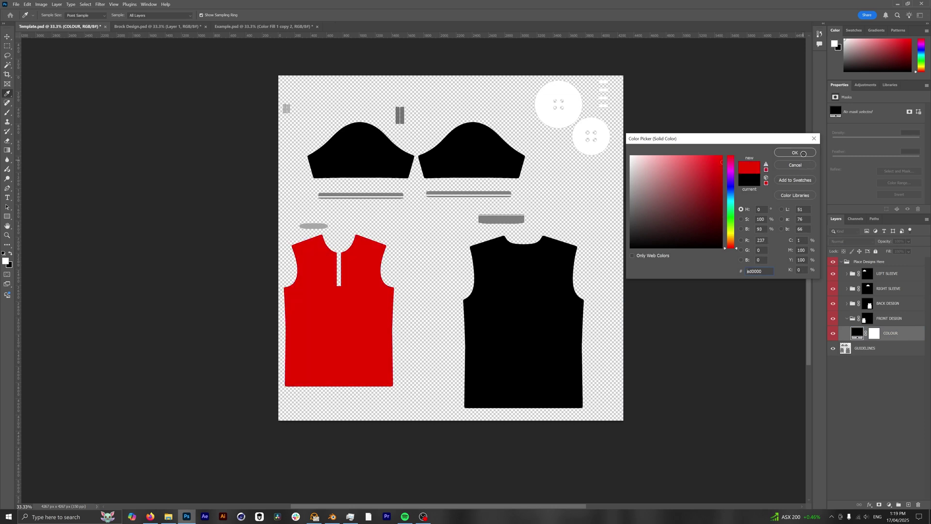
mouse_move(804, 154)
left_mouse_down()
mouse_move(808, 136)
mouse_move(686, 200)
mouse_move(554, 314)
left_mouse_up()
left_click(813, 153)
key("v")
scroll(705, 295, "up", 1)
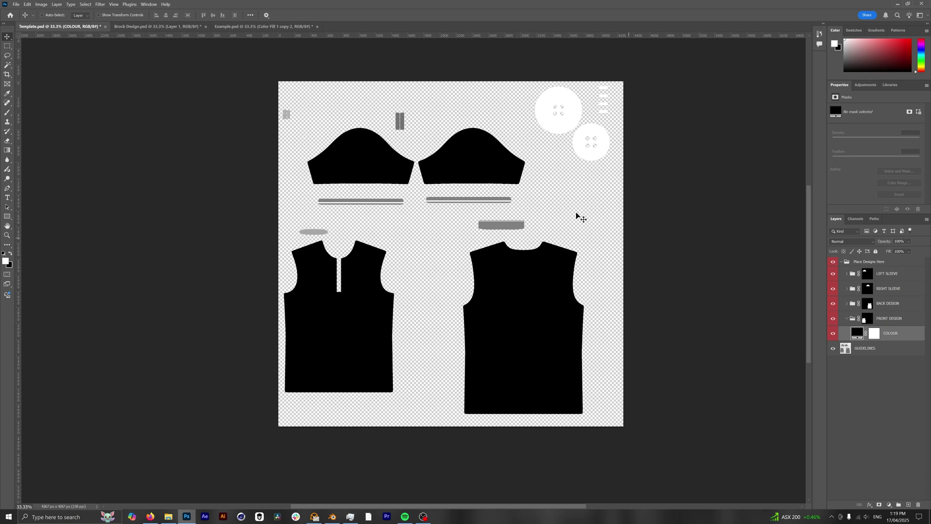
- Copy the red-black jersey design from Brock Design into FRONT DESIGN and position it on the front panel
left_click(144, 28)
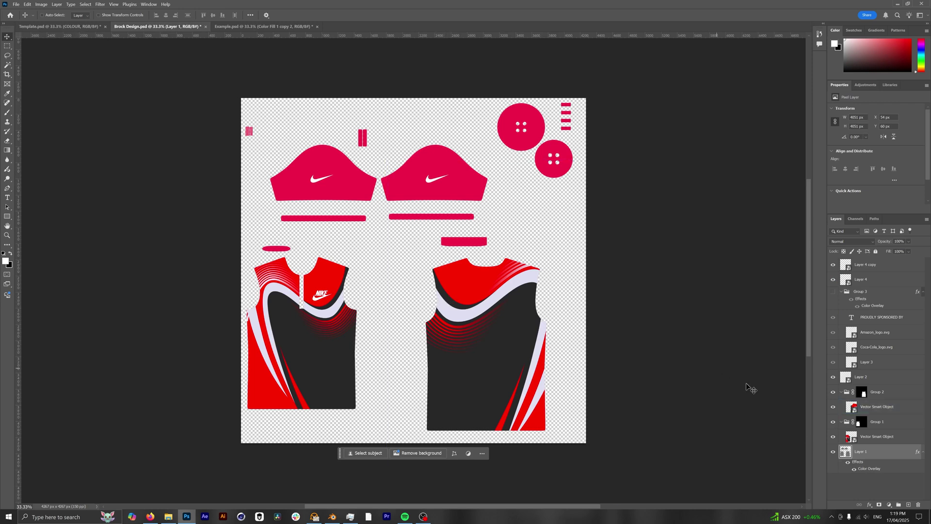
left_click(869, 437)
left_click_drag(868, 438, 869, 262)
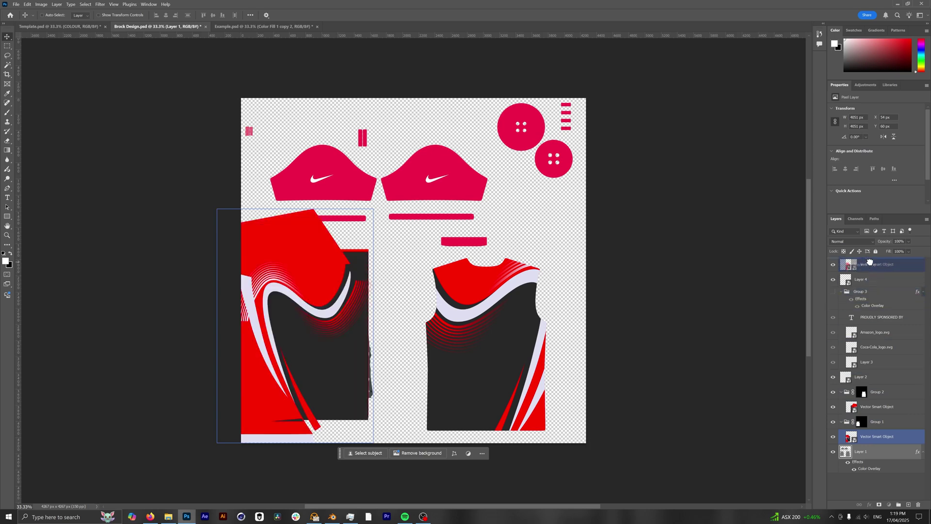
mouse_move(391, 361)
left_mouse_down()
mouse_move(444, 255)
mouse_move(520, 323)
mouse_move(472, 313)
mouse_move(383, 364)
left_mouse_up()
left_click_drag(84, 25, 596, 301)
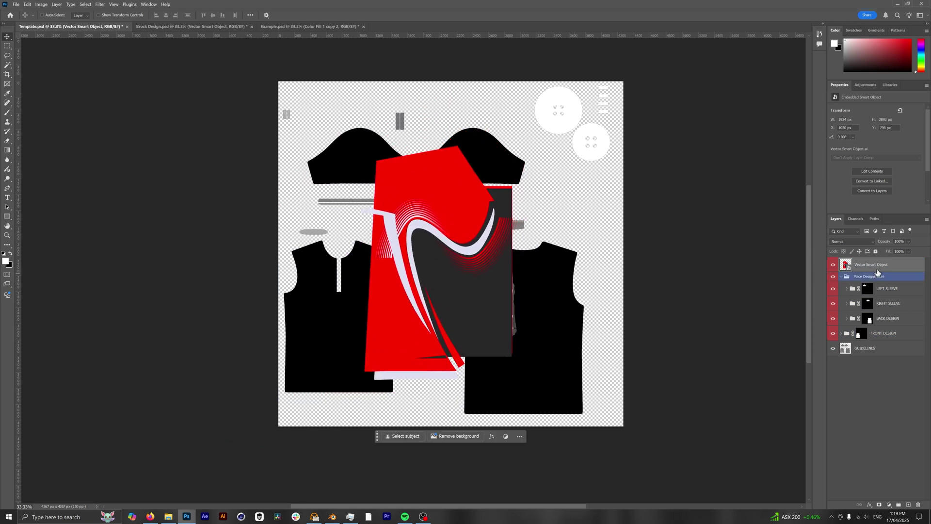
left_click_drag(874, 265, 888, 333)
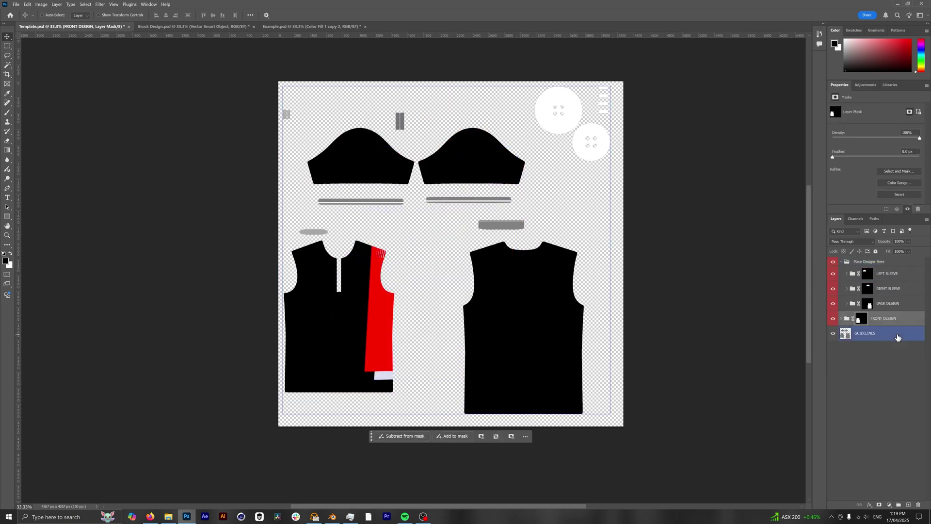
left_click(847, 319)
left_click(873, 334)
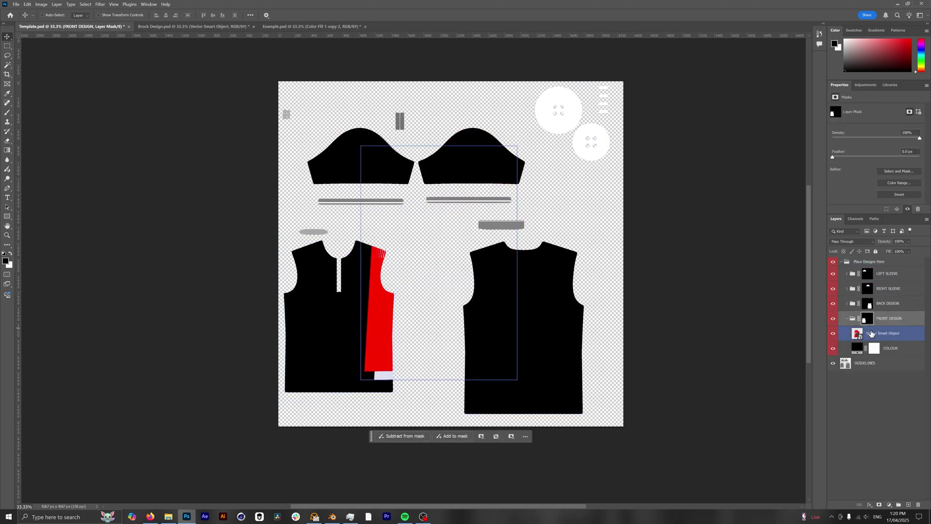
left_click_drag(529, 301, 427, 329)
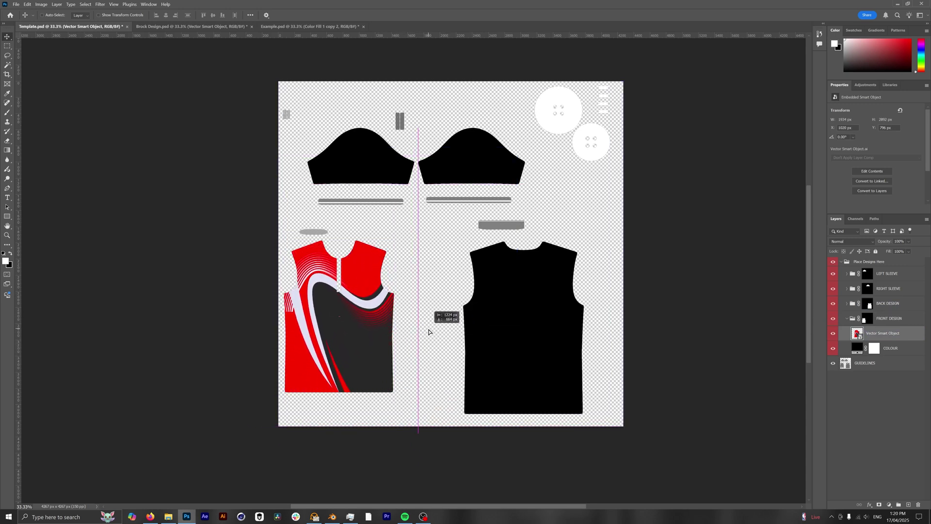
left_click_drag(429, 332, 366, 310)
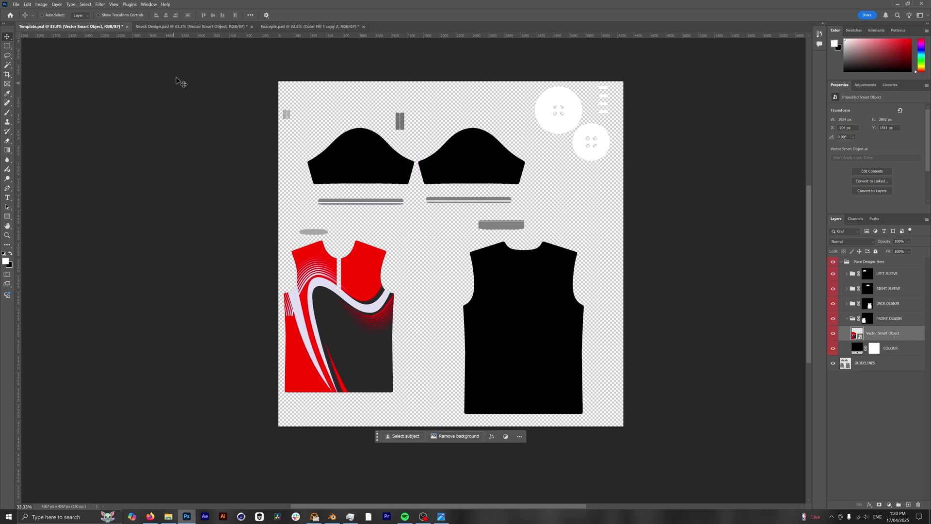
- Bring the Nike logo from Brock Design into the template's FRONT DESIGN group
left_click(168, 27)
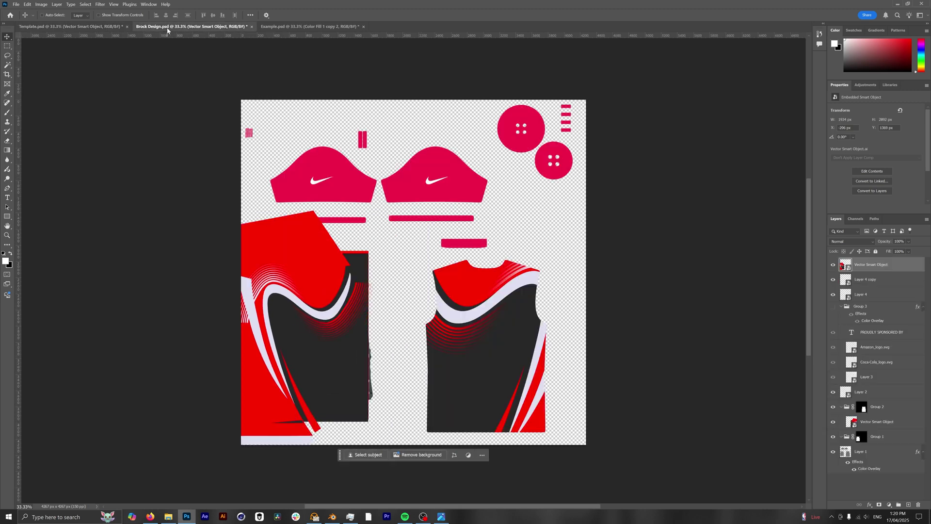
left_click(834, 265)
left_click(865, 392)
left_click_drag(342, 325, 350, 281)
left_click(863, 319)
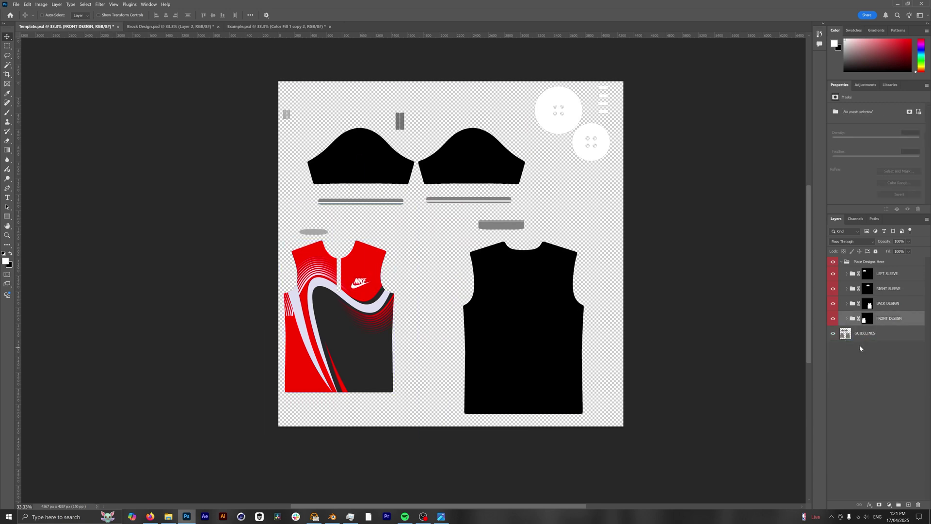
left_click_drag(863, 321, 863, 319)
- Drop the red-black back design into BACK DESIGN and fit it to the back panel
left_click(141, 26)
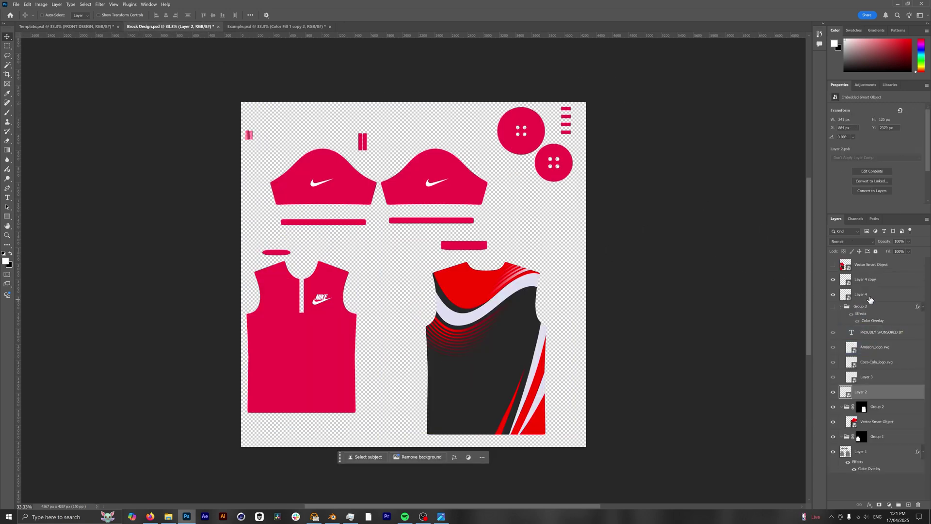
left_click(877, 422)
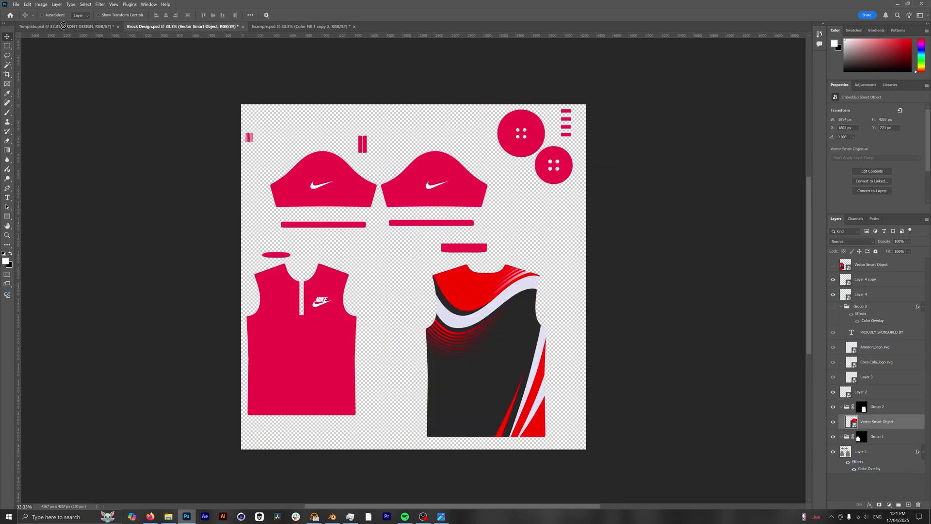
left_click_drag(63, 26, 883, 323)
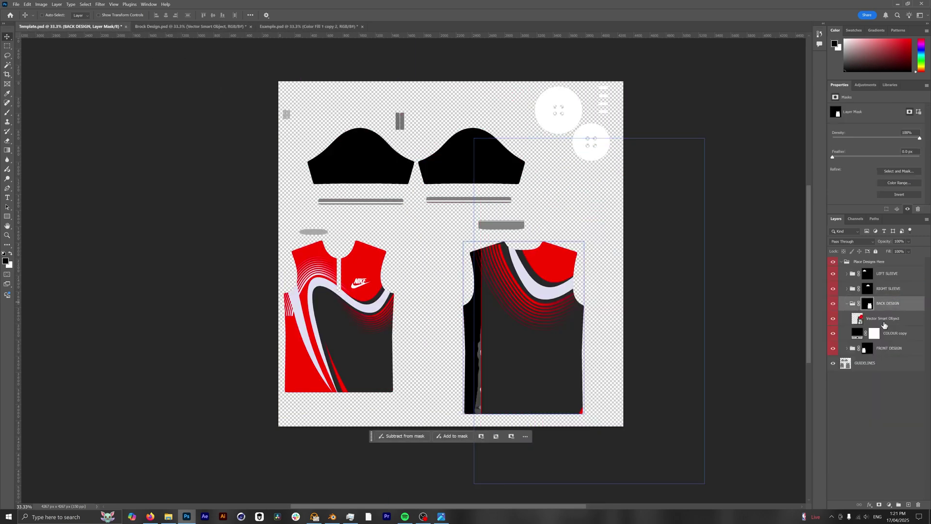
left_click(883, 319)
left_click_drag(645, 288, 600, 274)
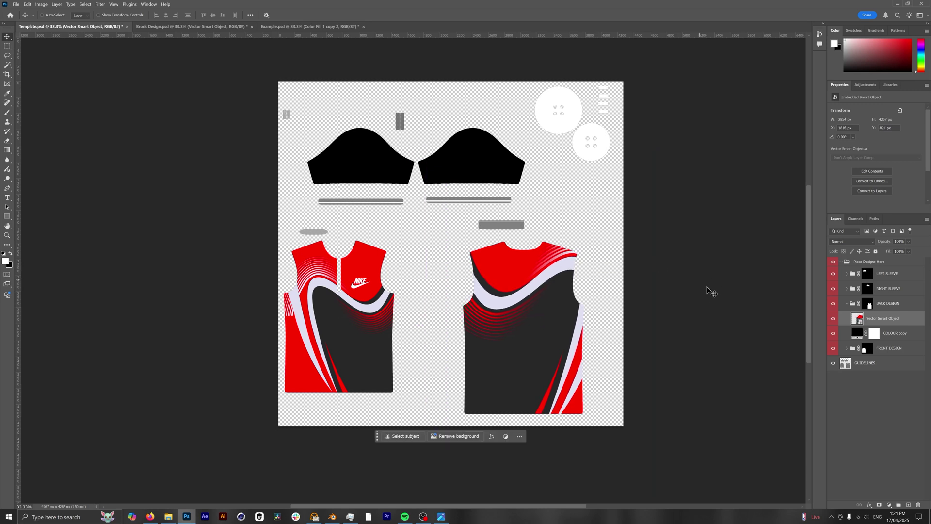
- Add the Amazon, Samsung and Coca-Cola sponsor group and position it lower on the back
left_click(194, 27)
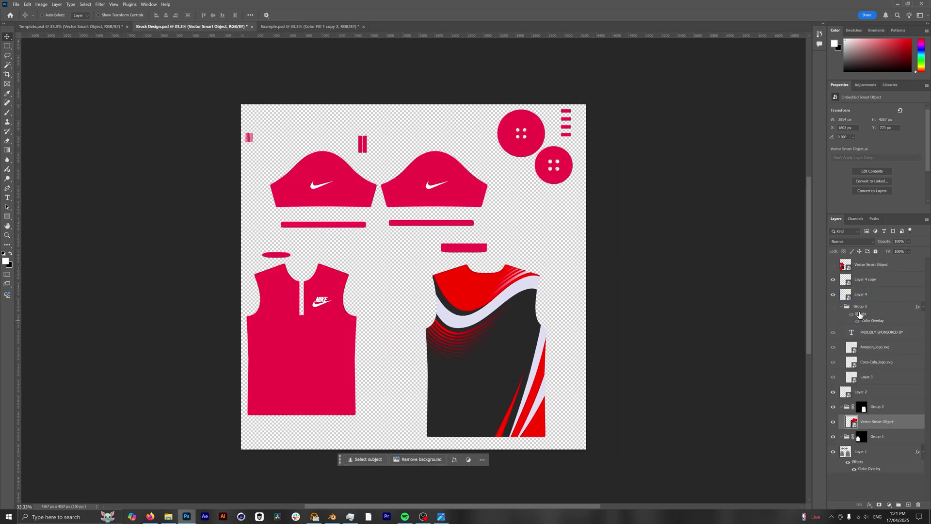
left_click(860, 313)
left_click(833, 306)
left_click_drag(623, 361, 533, 352)
left_click(905, 341)
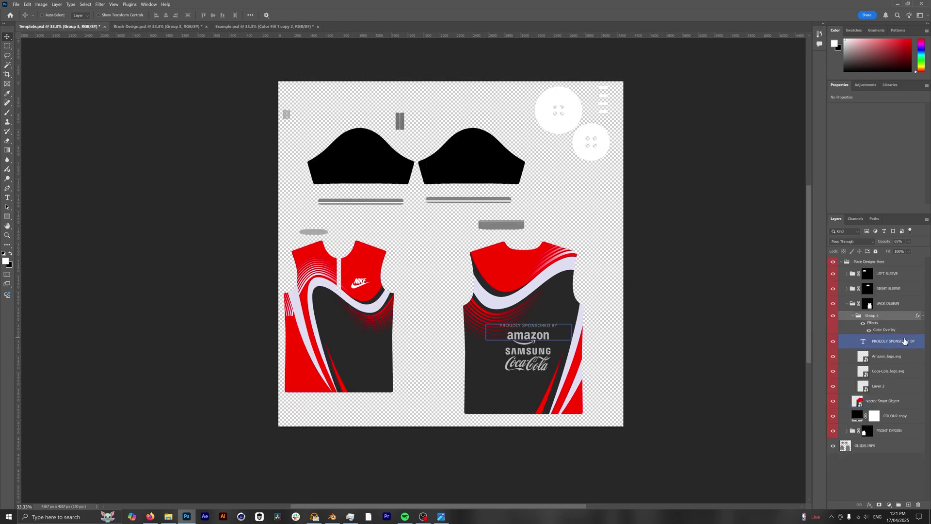
left_click(874, 315)
left_click_drag(585, 329, 578, 357)
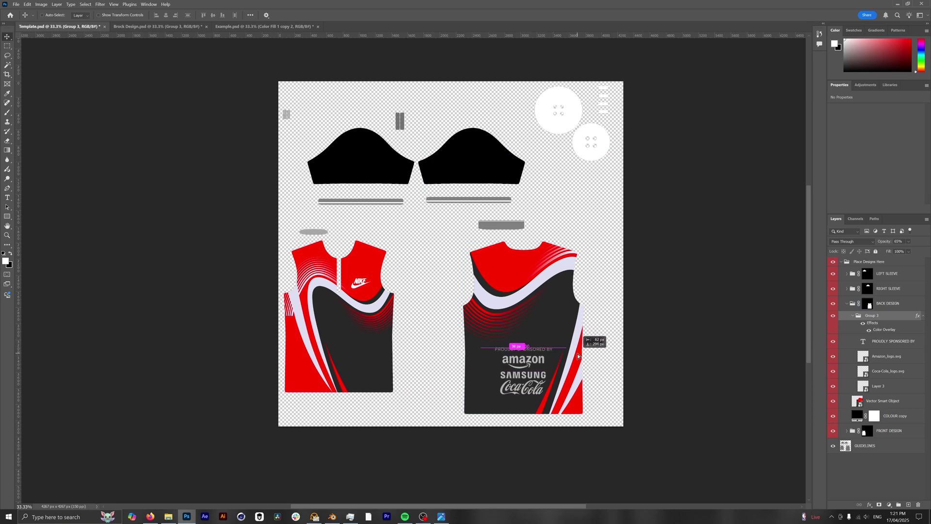
- Bring the Nike swoosh layers from Brock Design into the template's sleeve groups
left_click(158, 26)
left_click(874, 301)
left_click(893, 298, "shift")
left_click_drag(892, 297, 898, 335)
- Place the swoosh copy on the right sleeve and colour its fill dark grey 282828
left_click_drag(579, 249, 514, 222)
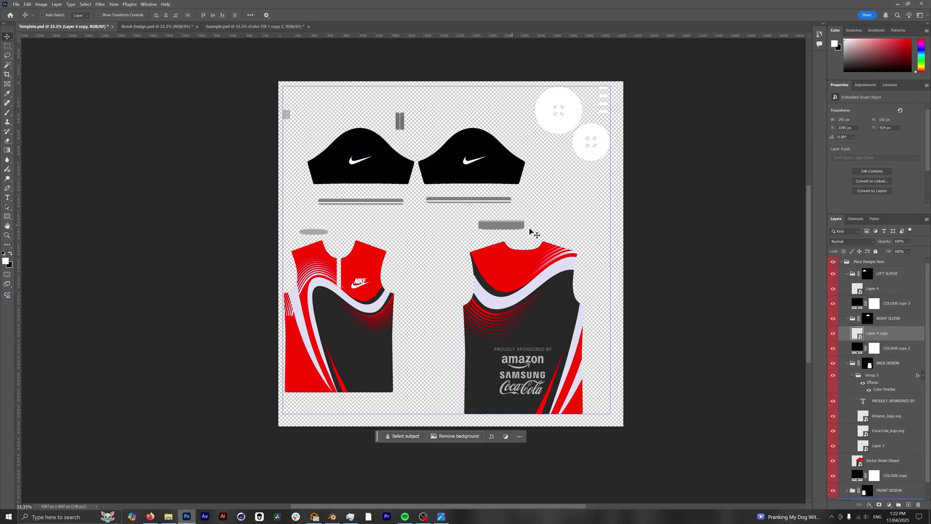
left_click(859, 349)
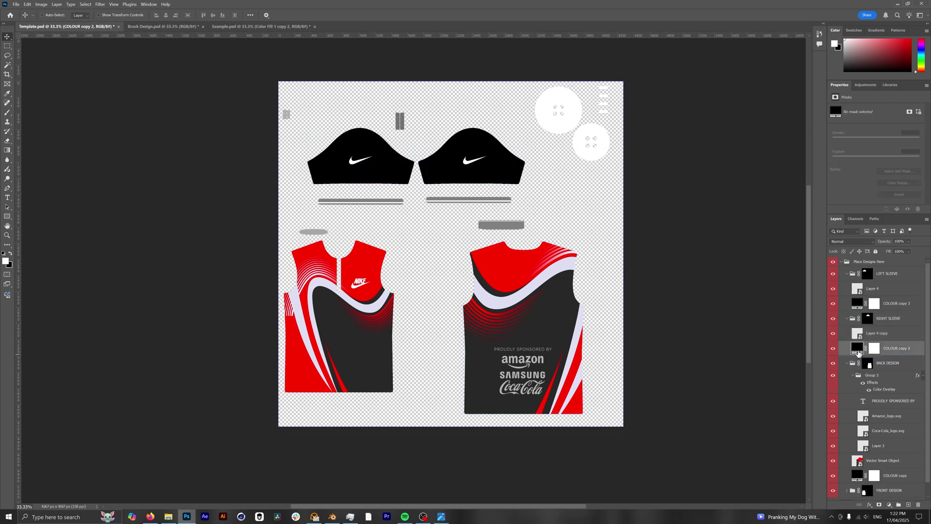
double_click(858, 348)
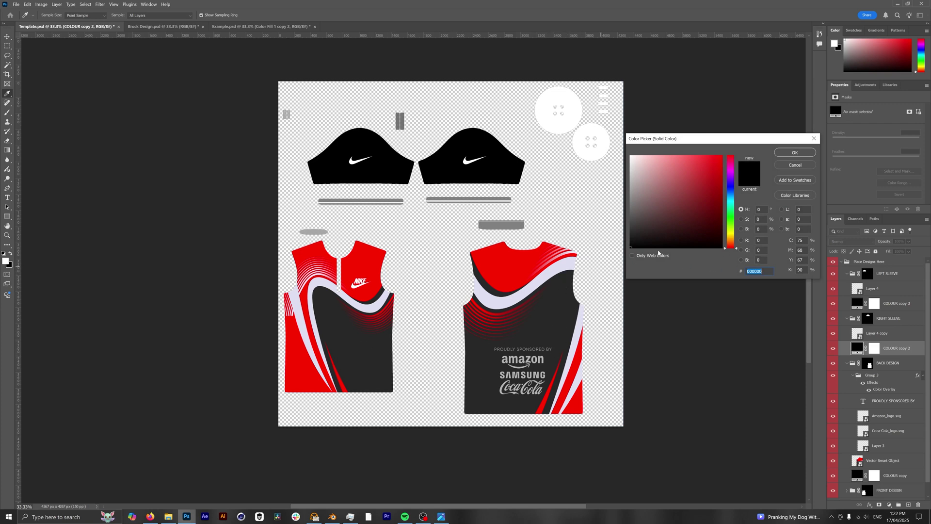
left_click(547, 323)
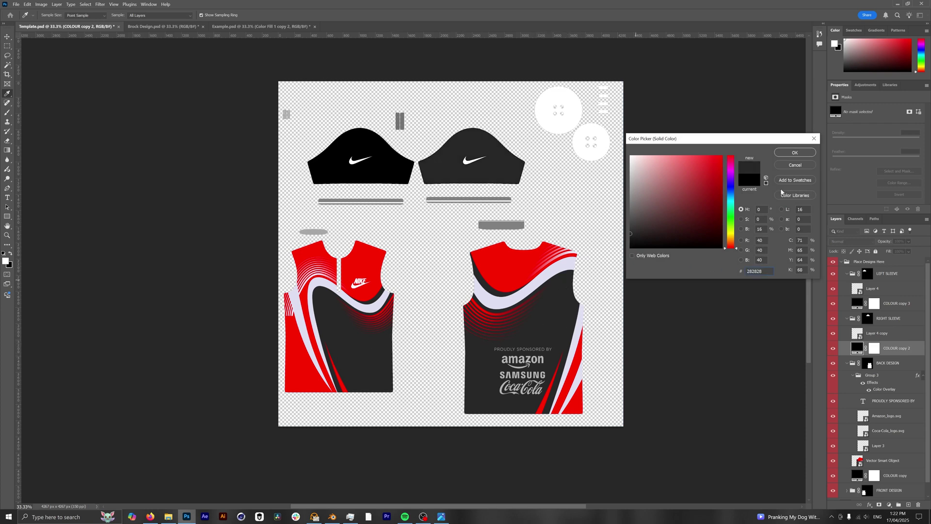
left_click(797, 153)
- Colour the left sleeve fill the same dark grey 282828 sampled from the jersey body
double_click(858, 303)
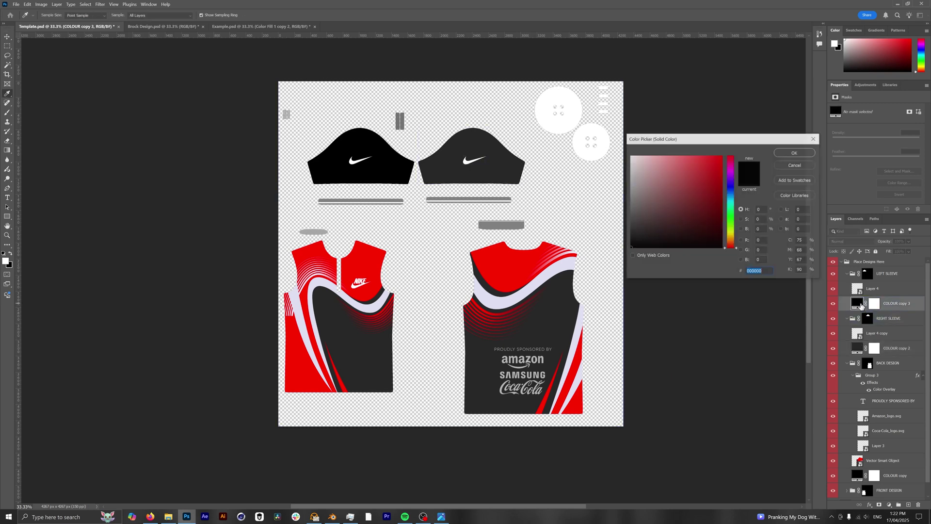
left_click(544, 328)
key("Return")
key("v")
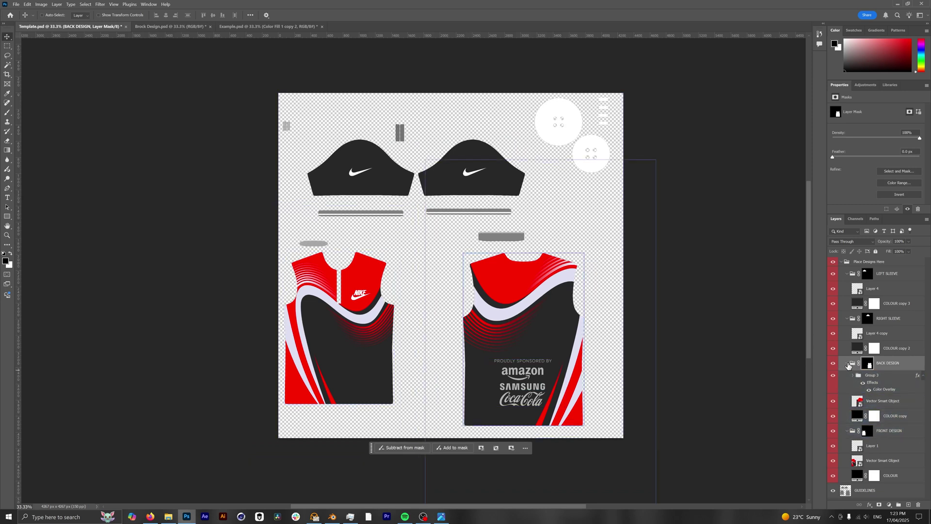
- Collapse the back, front and sleeve design groups and hide the GUIDELINES layer
left_click(847, 364)
left_click(847, 377)
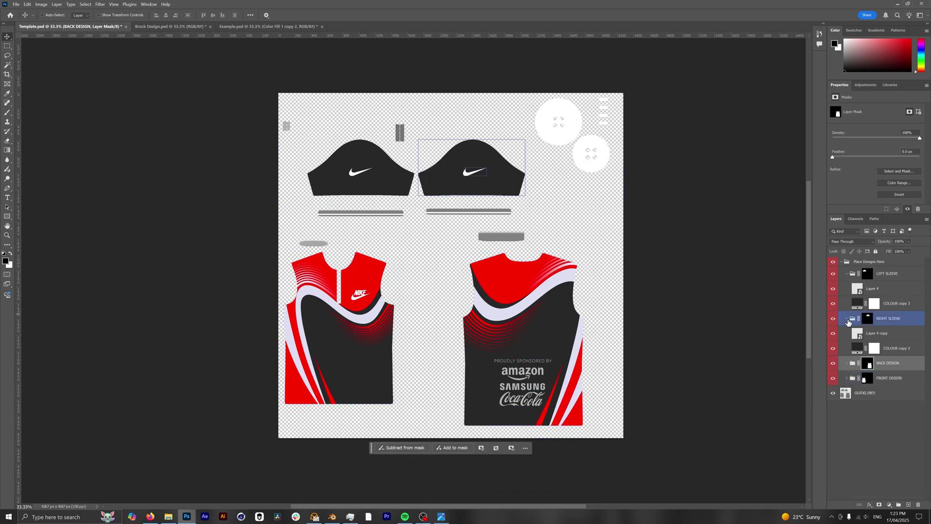
left_click(847, 318)
left_click(847, 273)
left_click(866, 333)
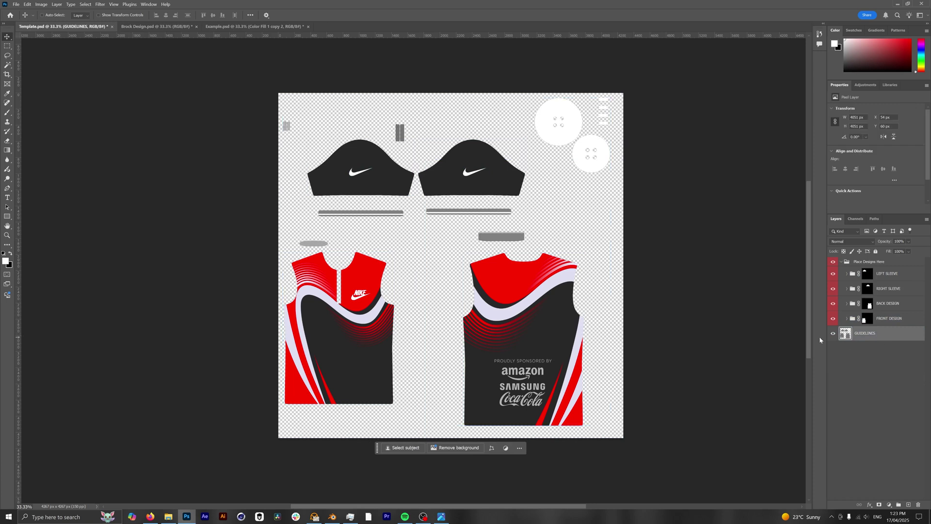
left_click(834, 333)
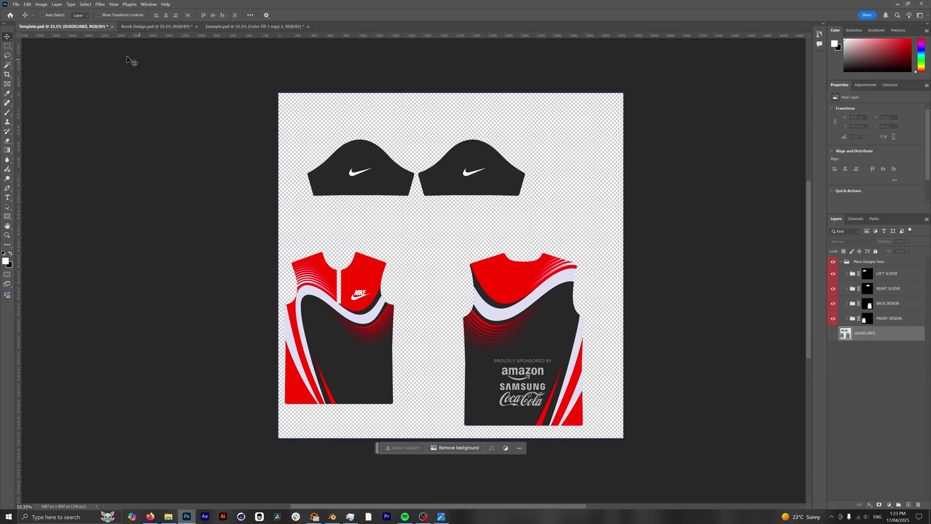
- Quick-export the design as 'Brock Design' PNG into the Polo Shirt Finals folder
left_click(16, 4)
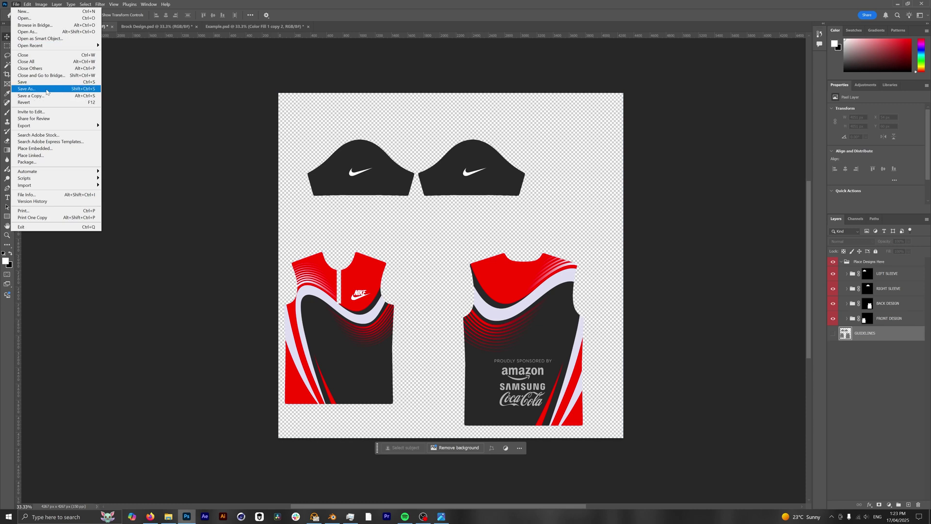
mouse_move(70, 127)
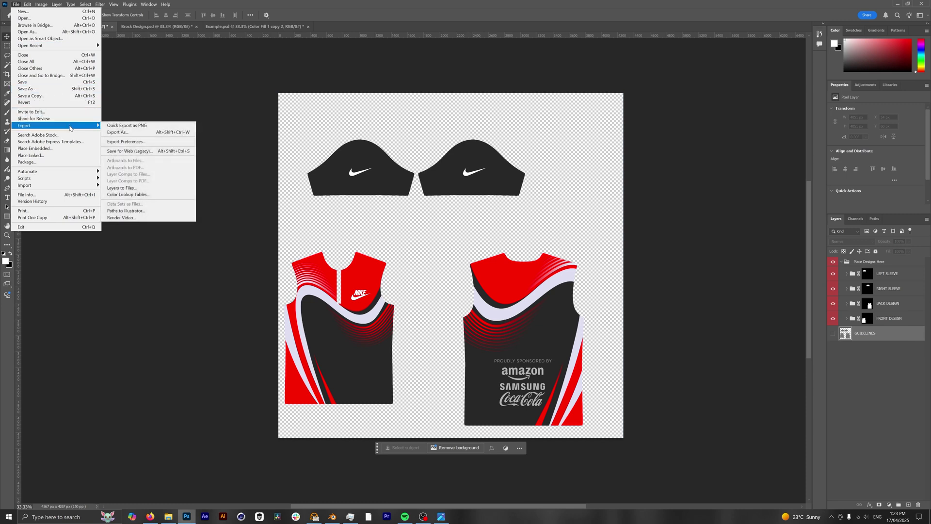
left_click(110, 126)
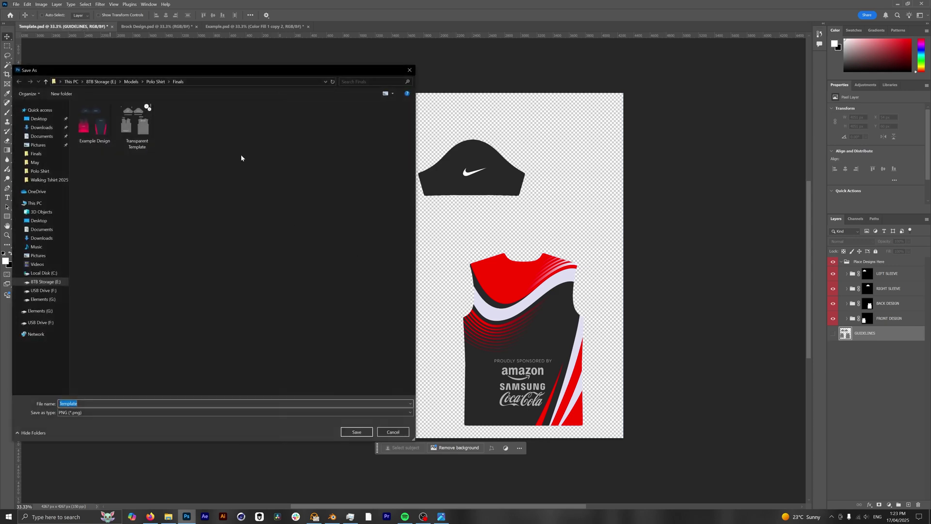
type("Brock Design")
key("Return")
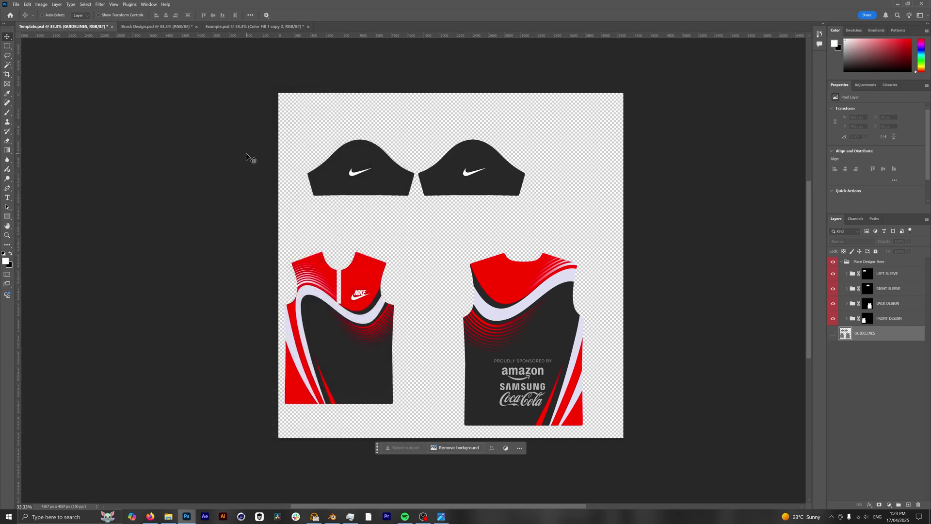
- Back in Blender, select the Polo object and show its material settings
left_click(332, 517)
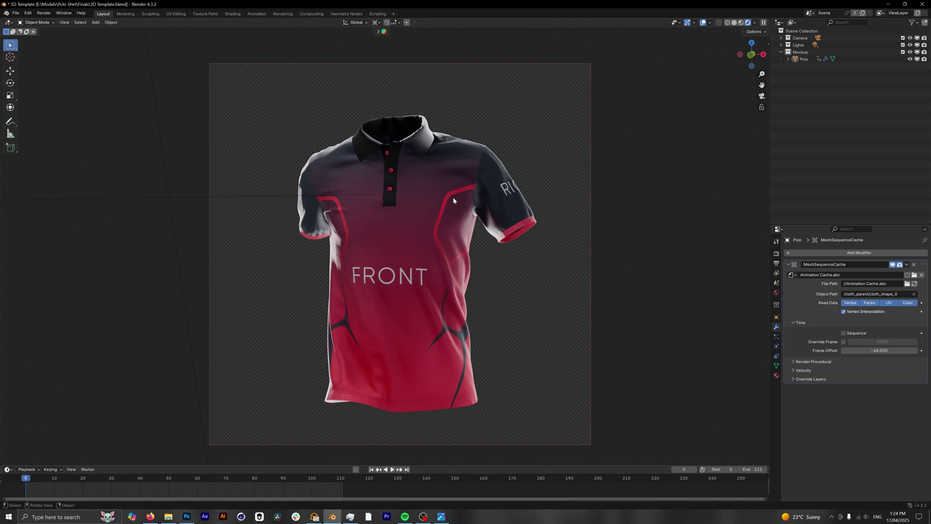
left_click(426, 189)
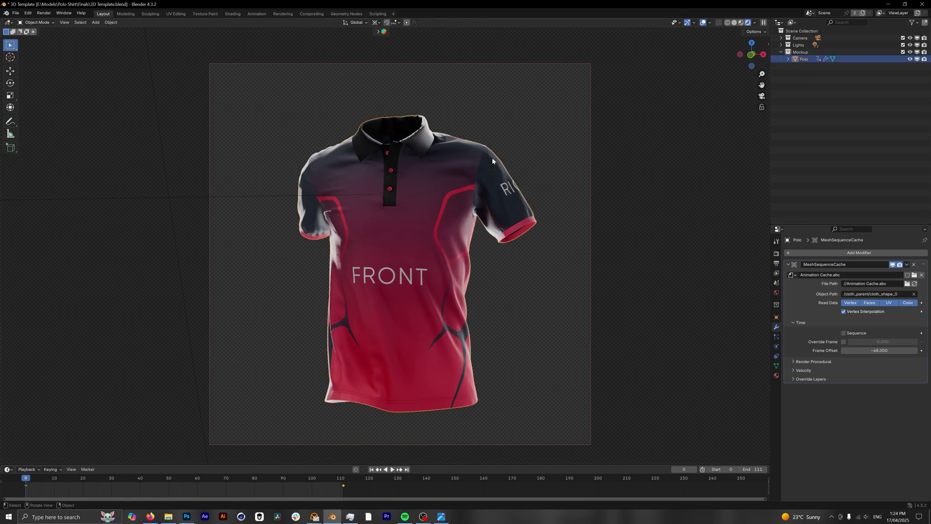
key("alt+a")
left_click(806, 60)
left_click(778, 378)
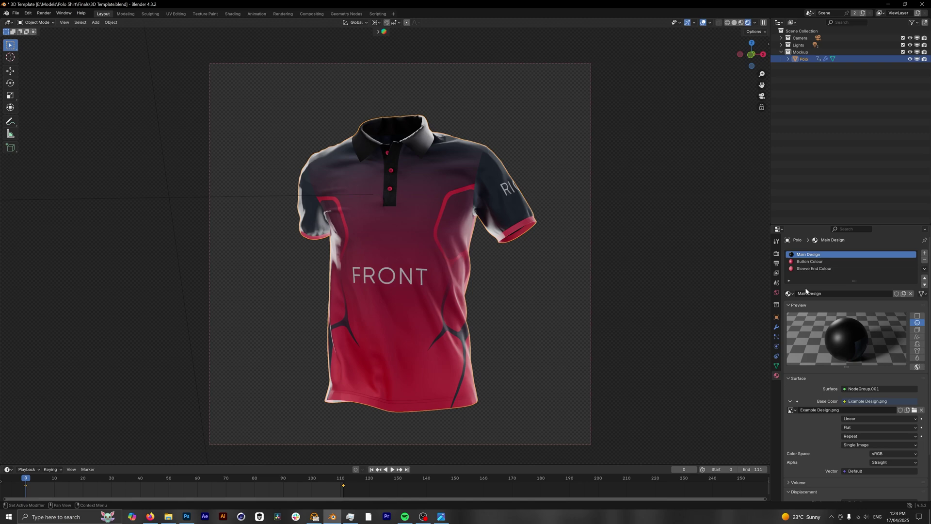
- Try new base colours on the Button Colour material
left_click(818, 262)
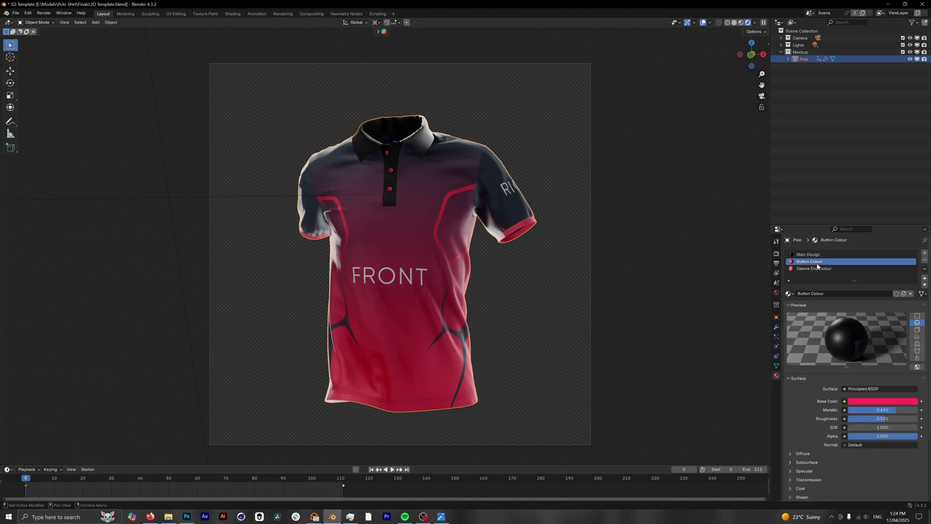
left_click(820, 268)
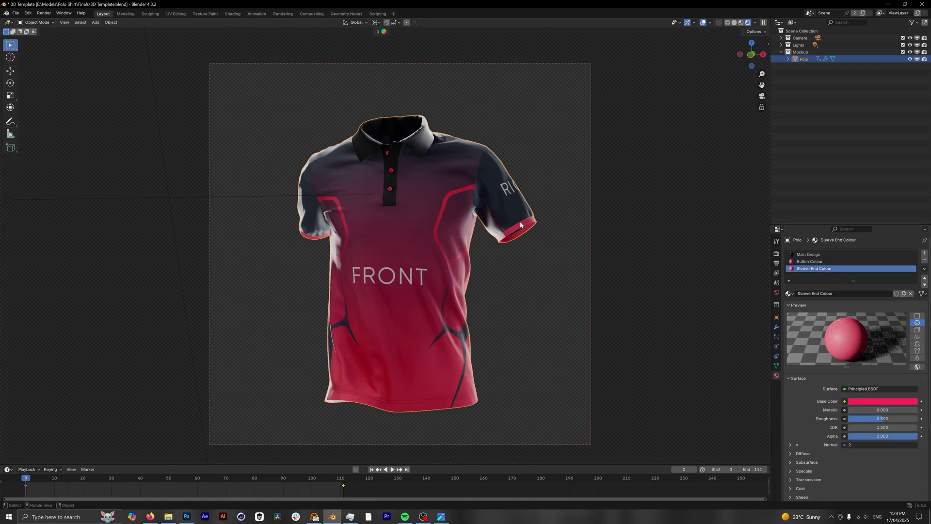
left_click(819, 254)
left_click(819, 261)
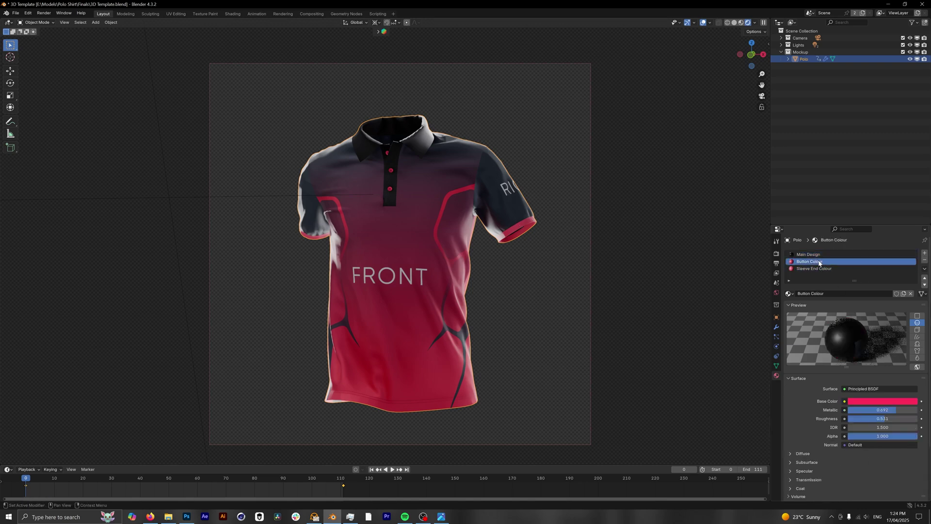
left_click(870, 402)
left_click_drag(893, 360, 838, 360)
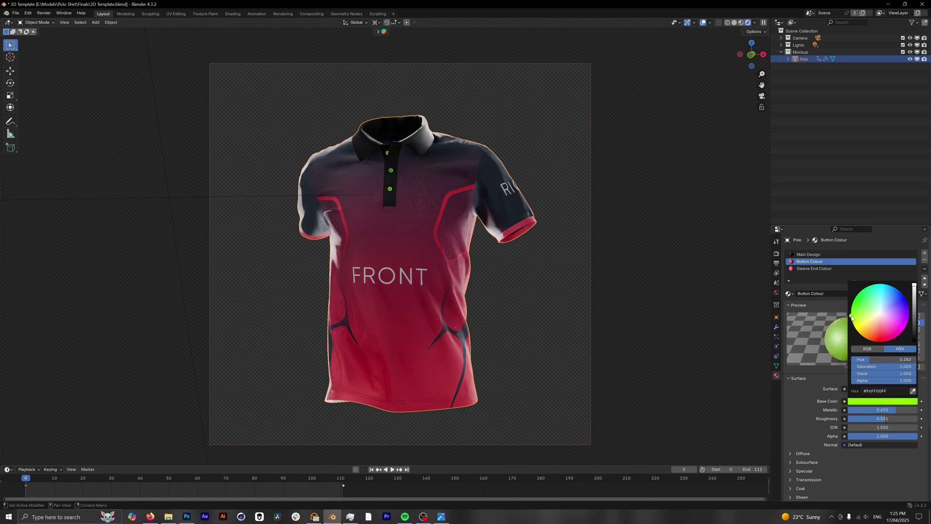
left_click(881, 315)
- Make the Sleeve End Colour base colour green and the Button Colour blue
left_click(819, 269)
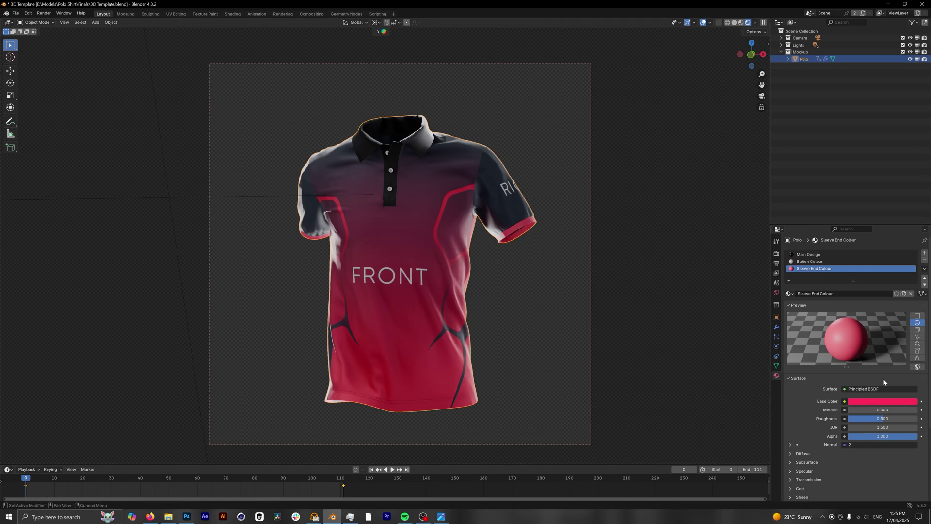
left_click(887, 402)
left_click_drag(889, 317, 901, 291)
left_click(820, 261)
left_click(882, 401)
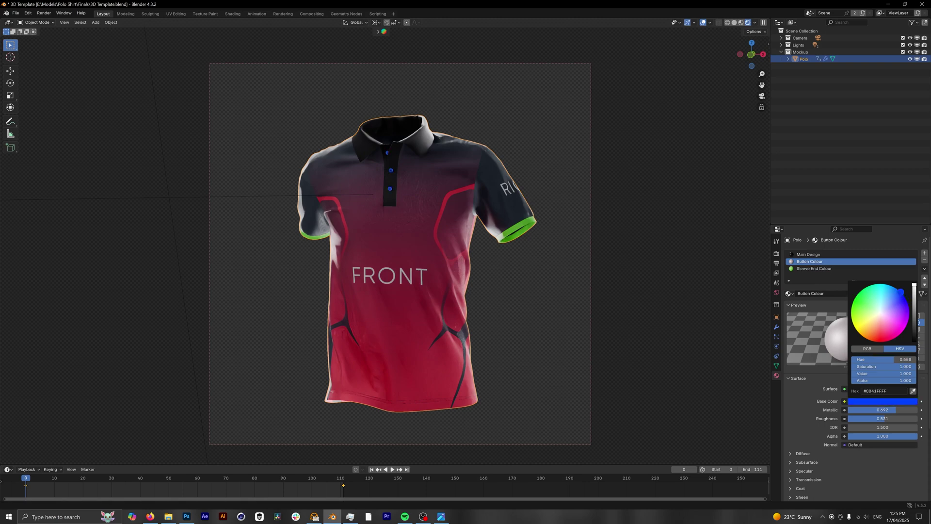
left_click(809, 254)
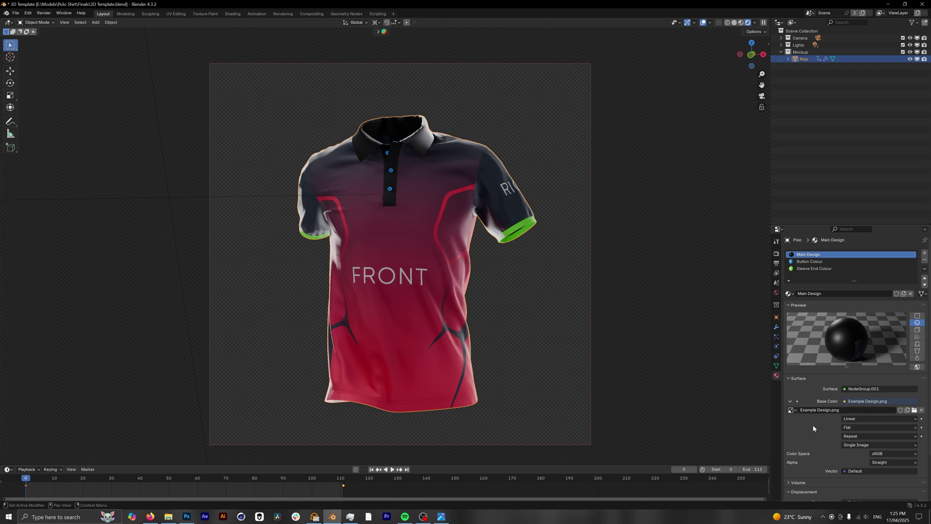
- Load Brock Design.png as the Main Design material's image texture
left_click(914, 411)
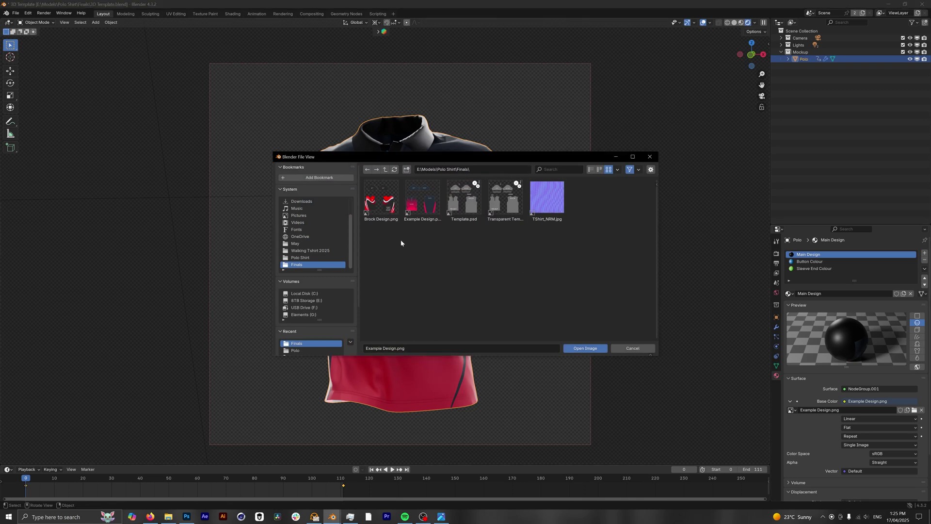
left_click(378, 219)
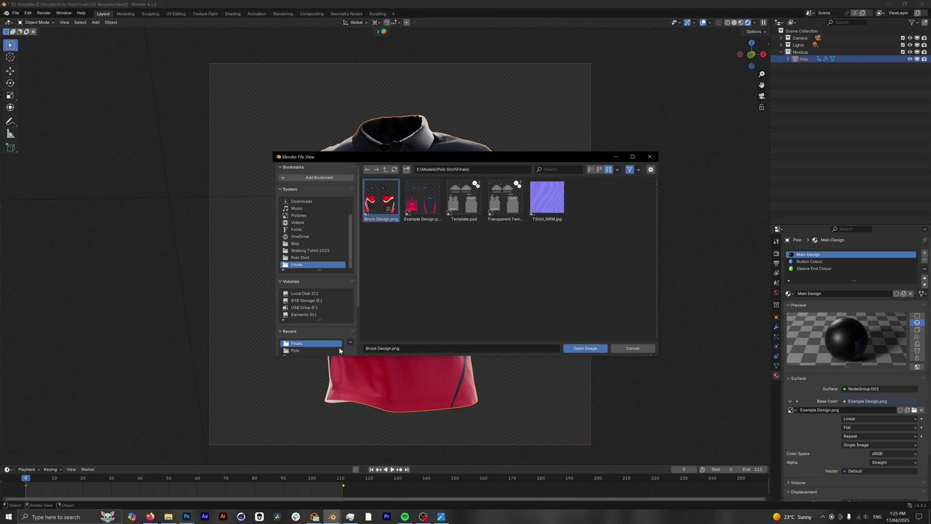
left_click(186, 517)
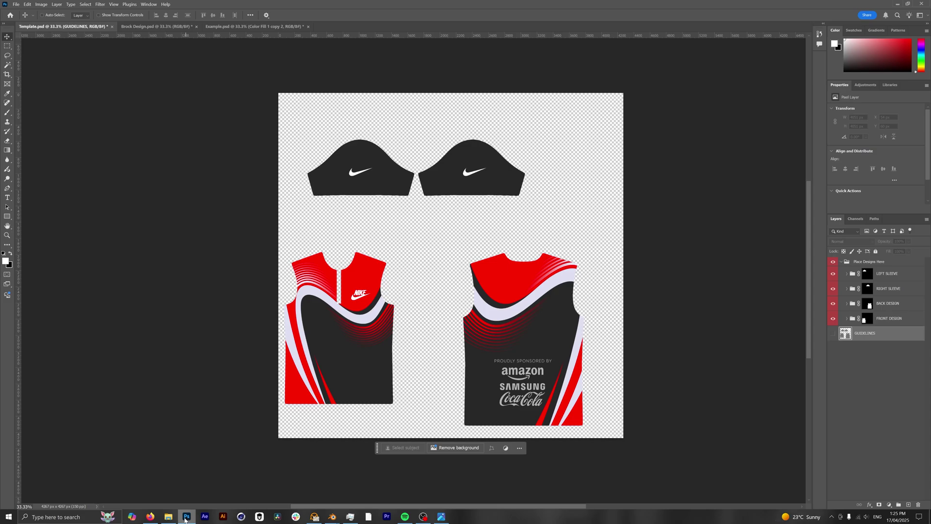
left_click(185, 518)
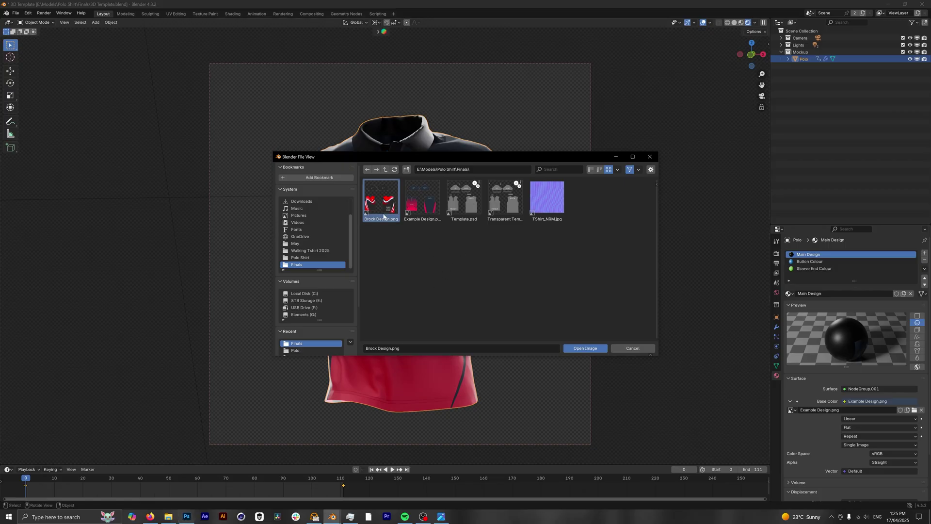
left_click(578, 351)
- Deselect the shirt, play the walking animation, then rewind to frame 0
left_click(550, 325)
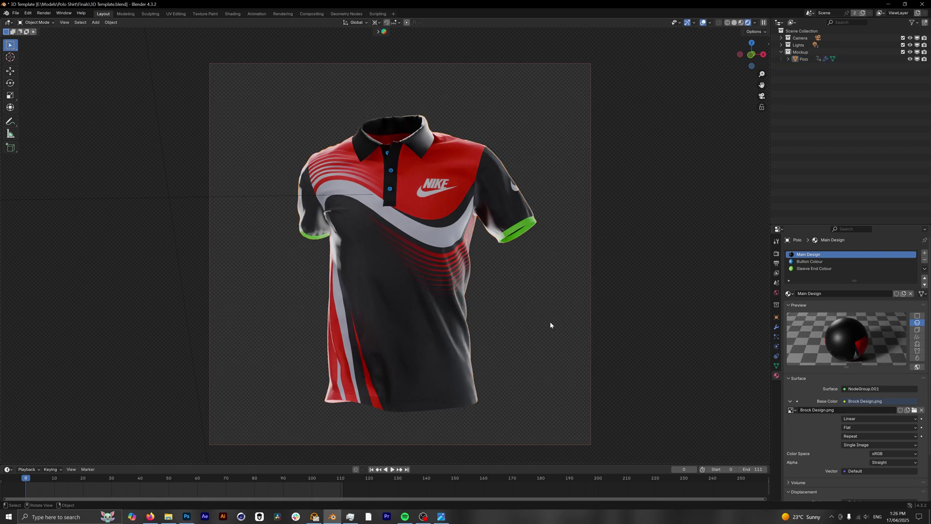
key("space")
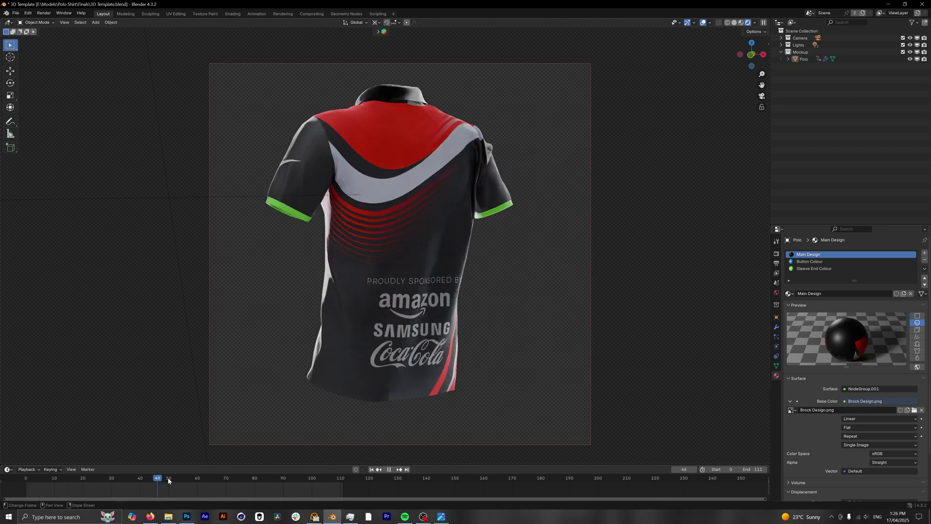
key("space")
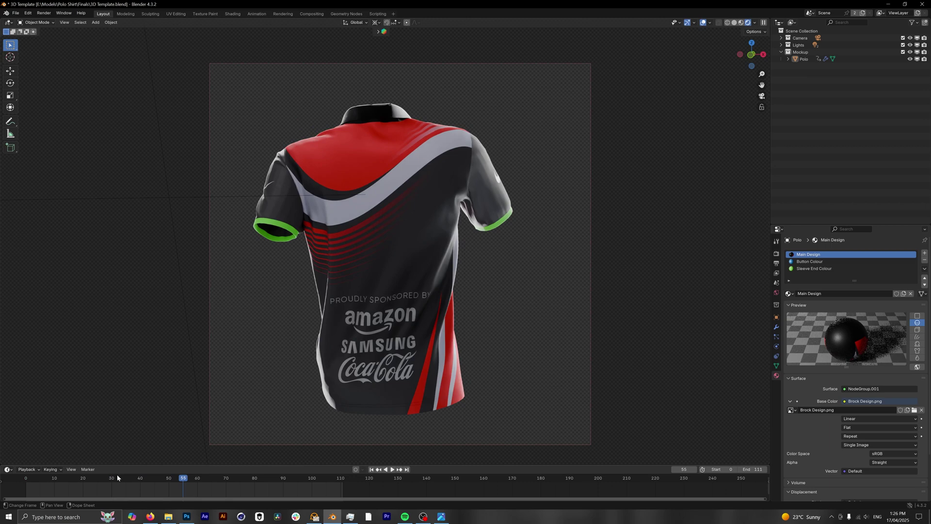
left_click_drag(118, 478, 24, 479)
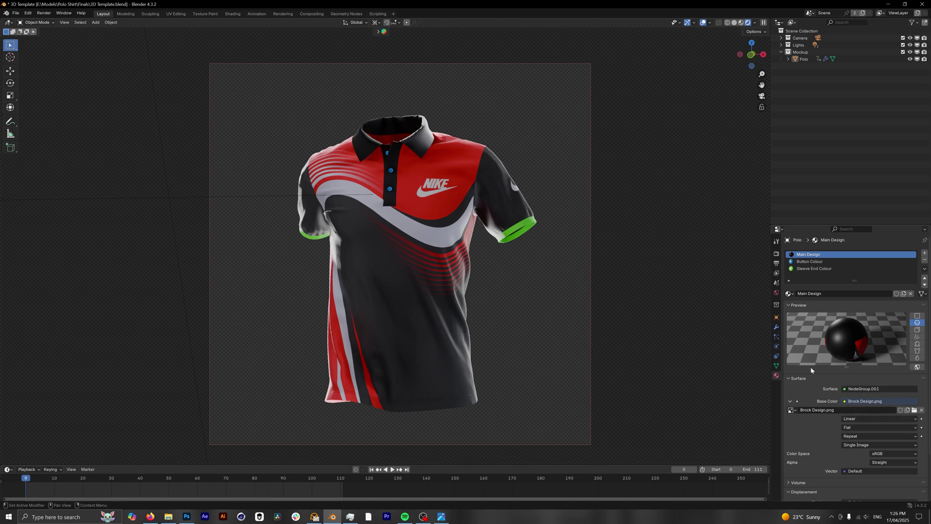
- Set the Button Colour base colour to red and Sleeve End Colour to white
left_click(817, 262)
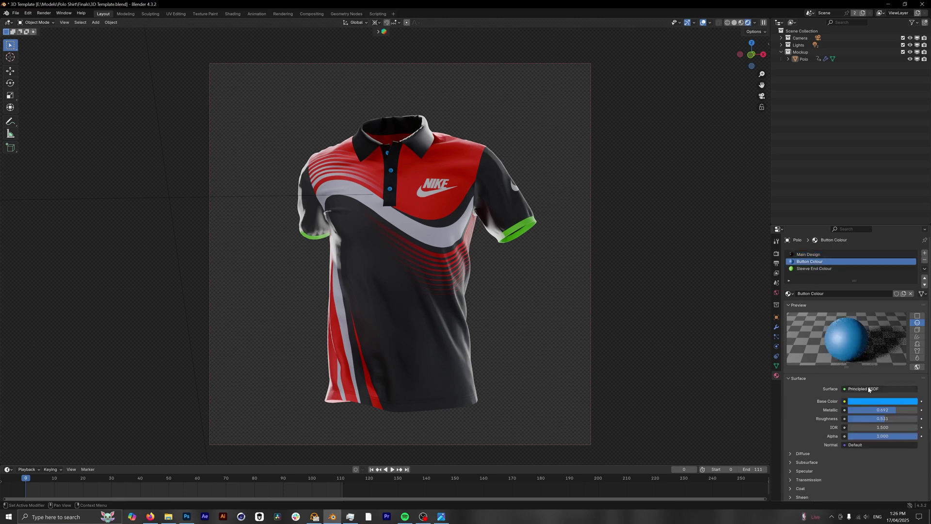
left_click(877, 401)
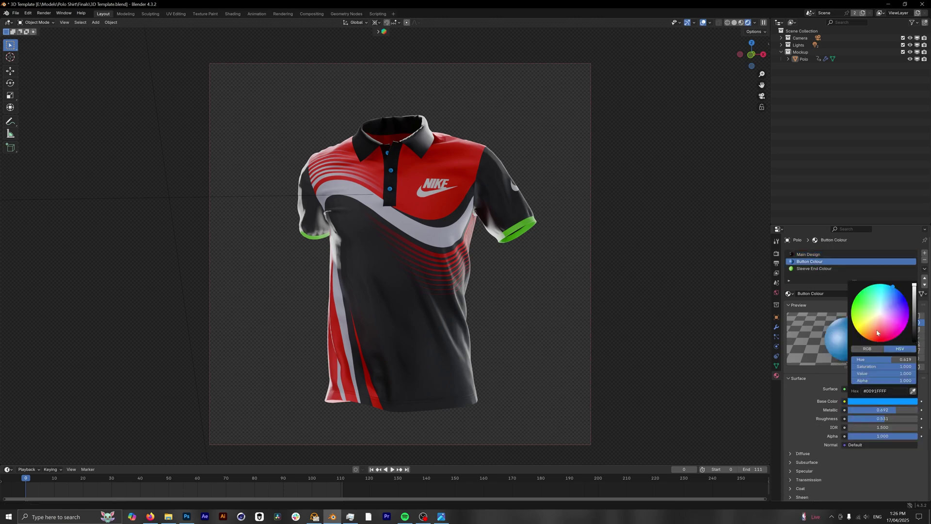
left_click_drag(879, 340, 883, 345)
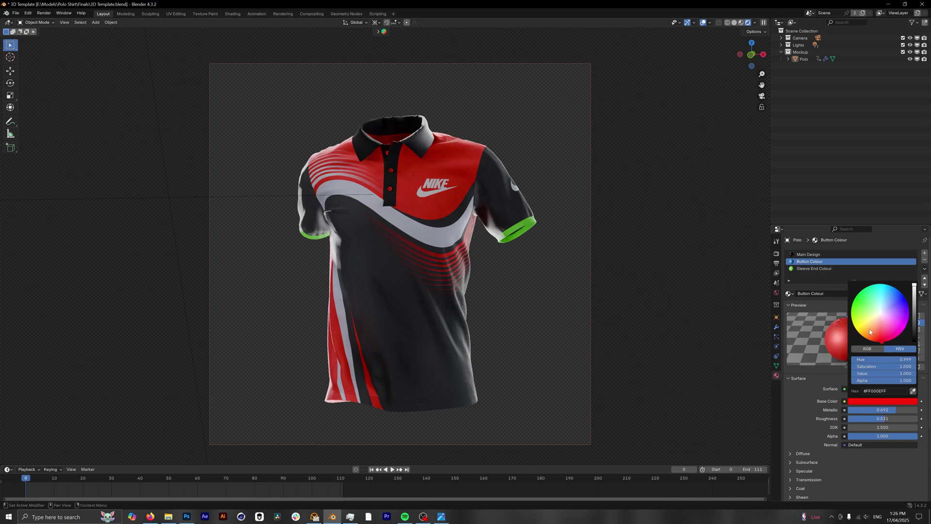
left_click(820, 268)
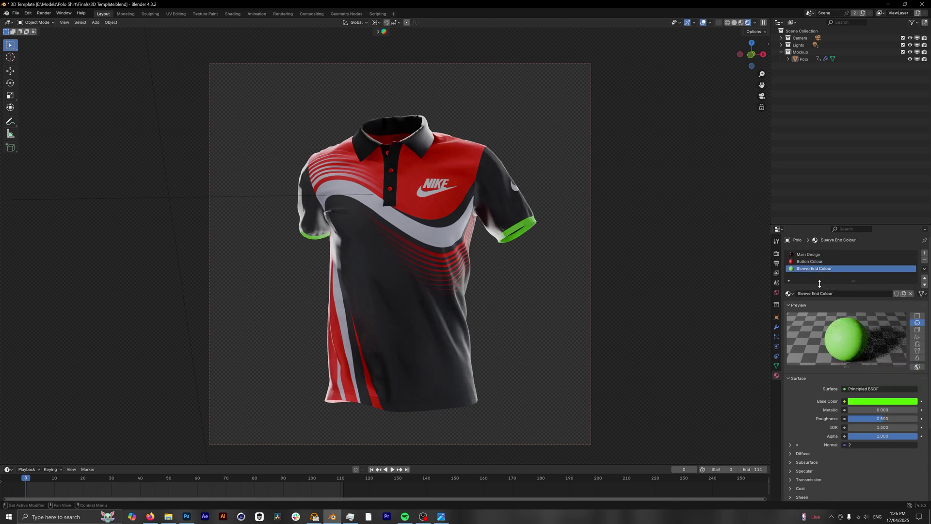
left_click(871, 402)
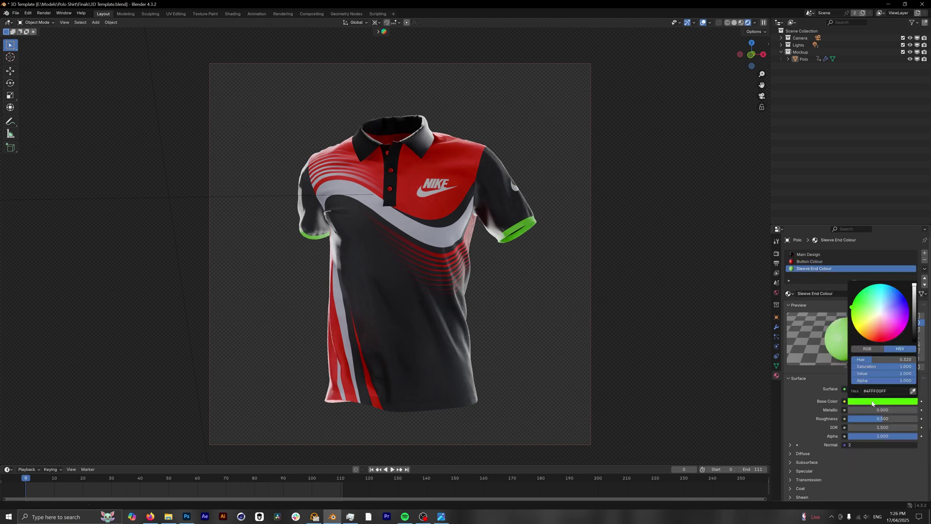
left_click(881, 313)
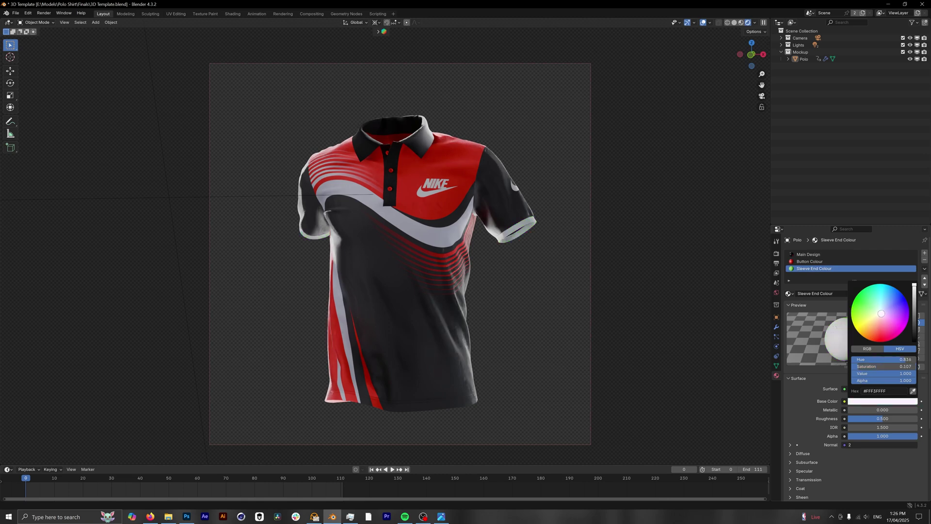
- Play the walking animation to check the colours, then return to frame 0
left_click(153, 477)
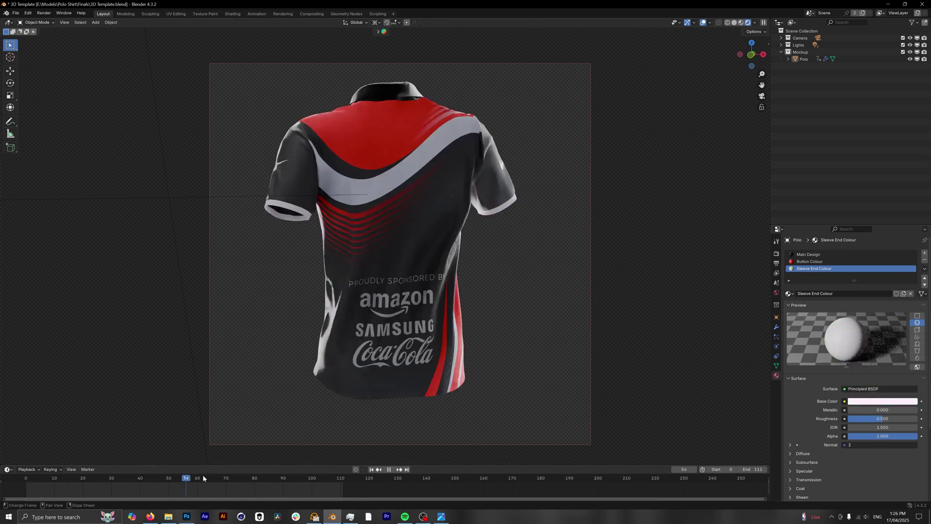
key("space")
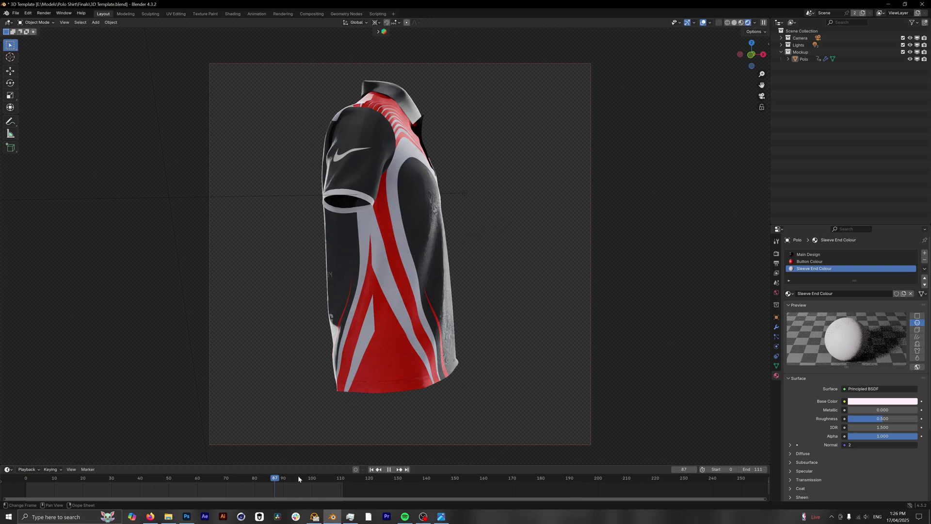
left_click(26, 480)
key("space")
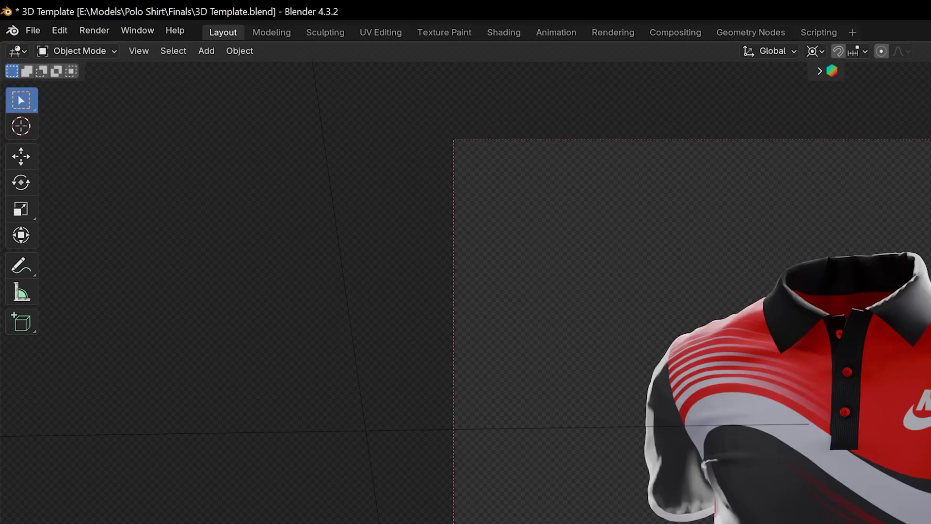
- In Preferences > System, set Cycles devices to OptiX with only the RTX 4090 checked
left_click(61, 31)
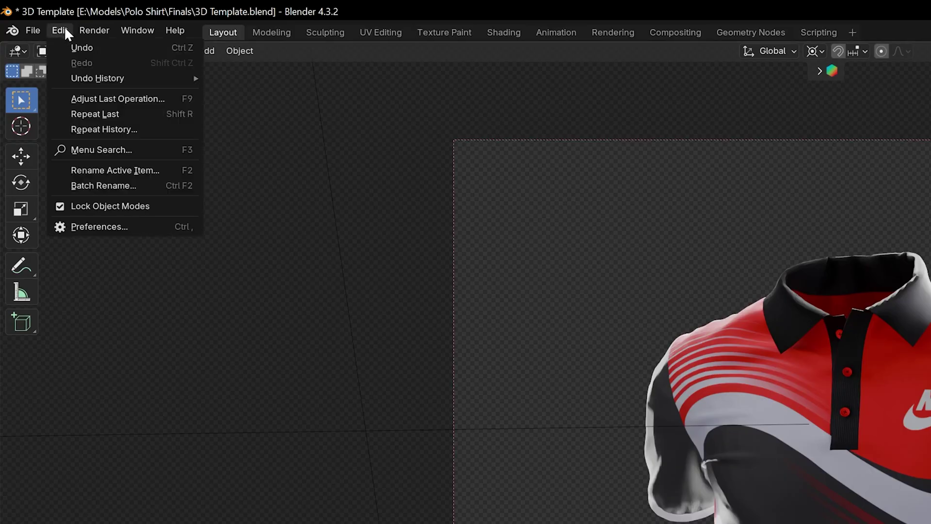
left_click(99, 226)
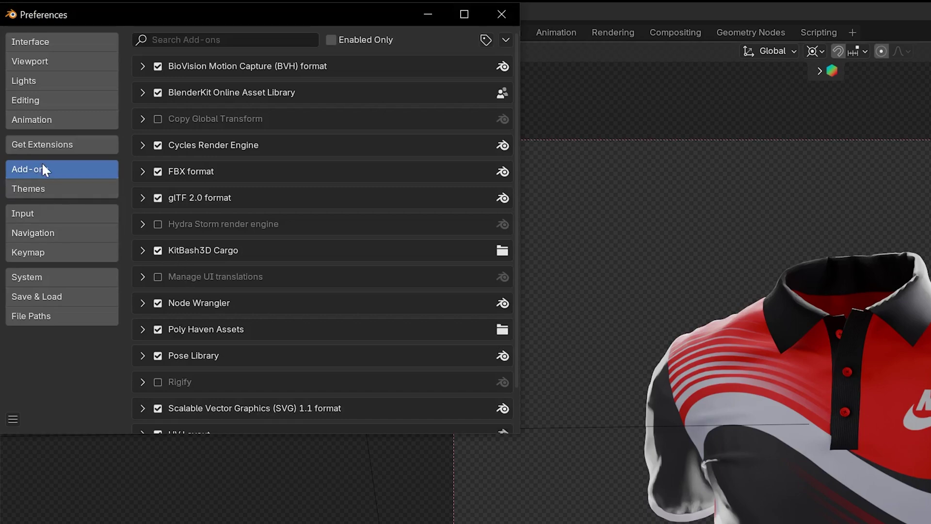
left_click(31, 277)
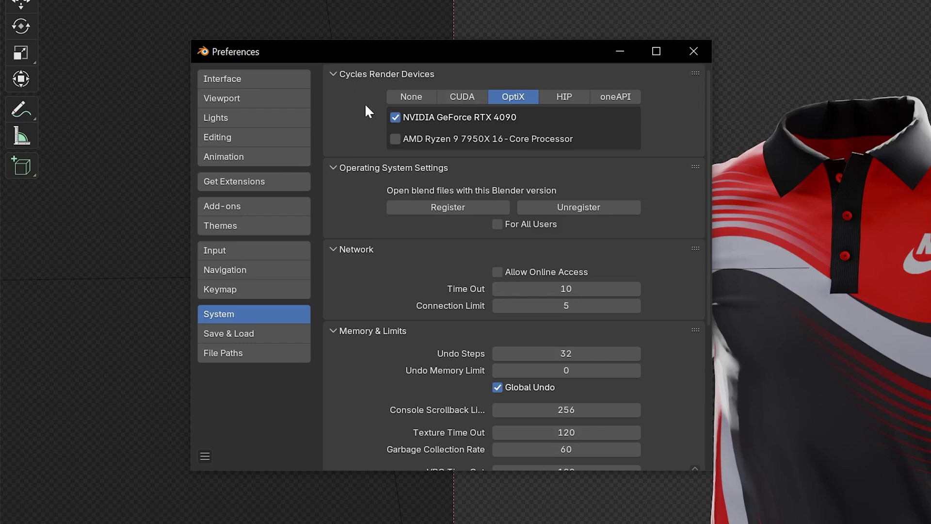
left_click(397, 99)
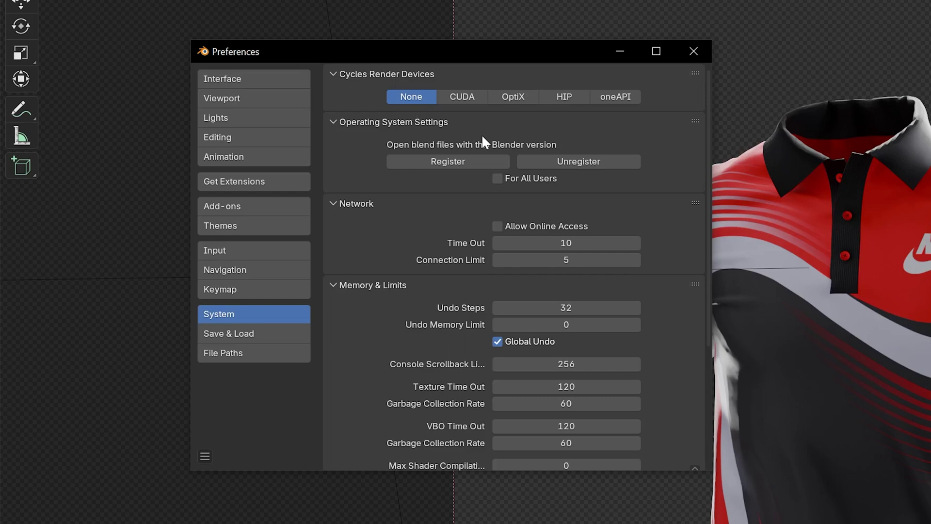
left_click(523, 95)
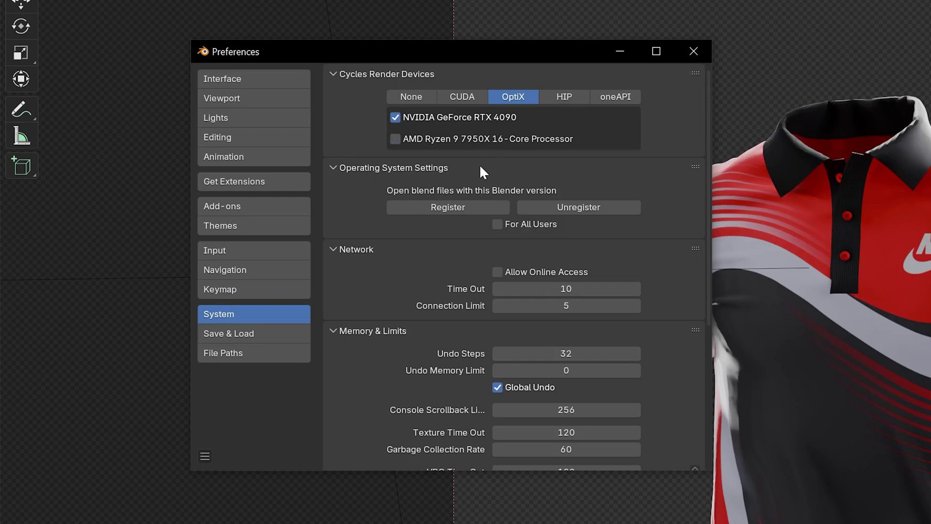
left_click(456, 145)
left_click(441, 139)
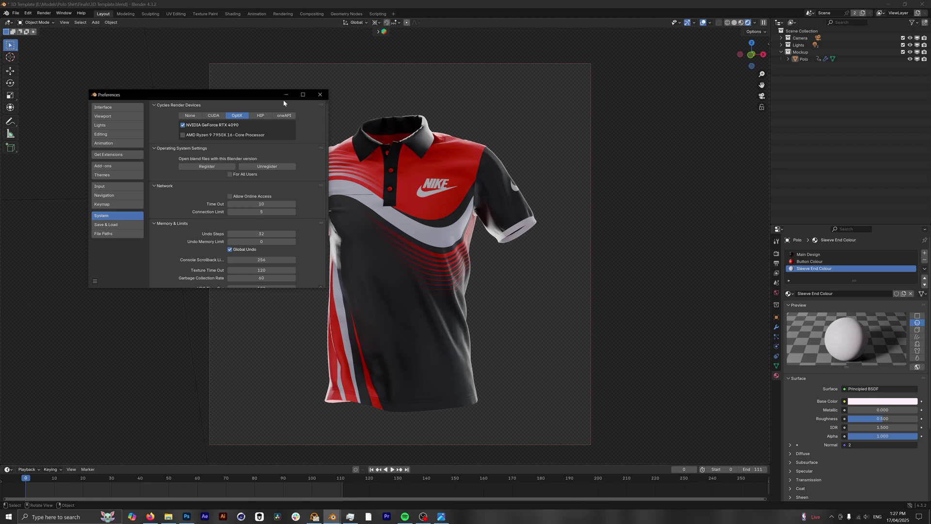
- Close Preferences and keep the render Device on GPU Compute
left_click(320, 95)
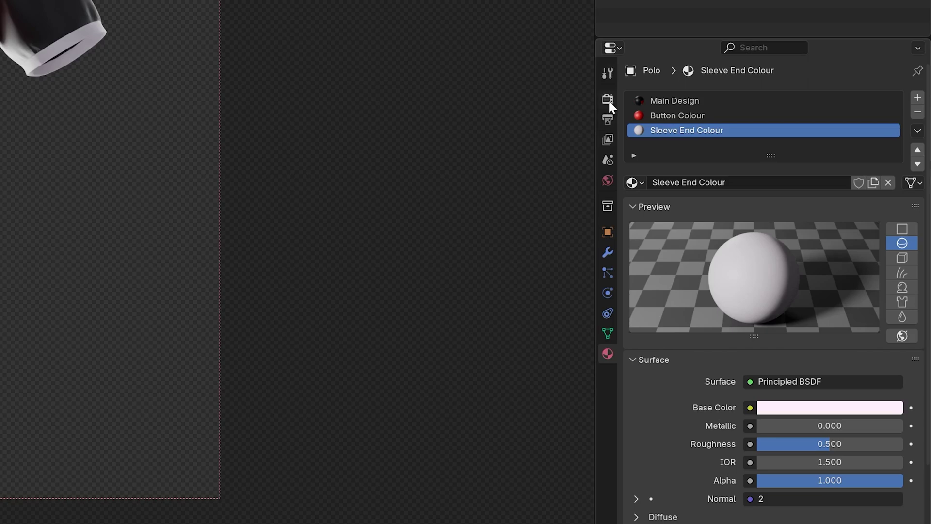
left_click(609, 100)
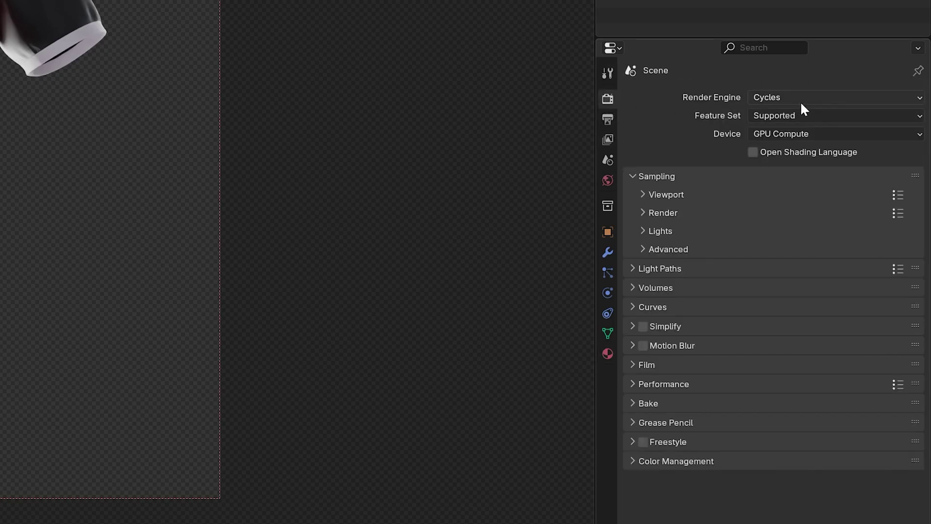
left_click(780, 135)
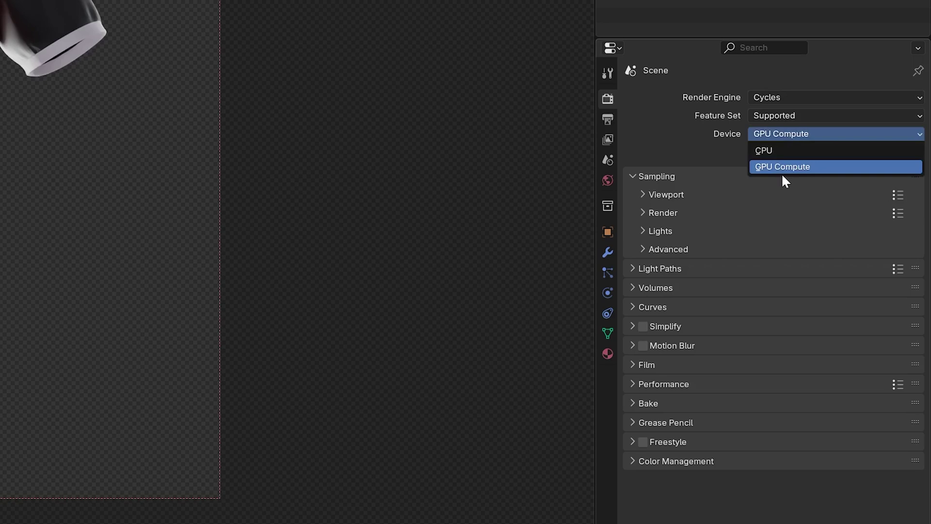
left_click(762, 167)
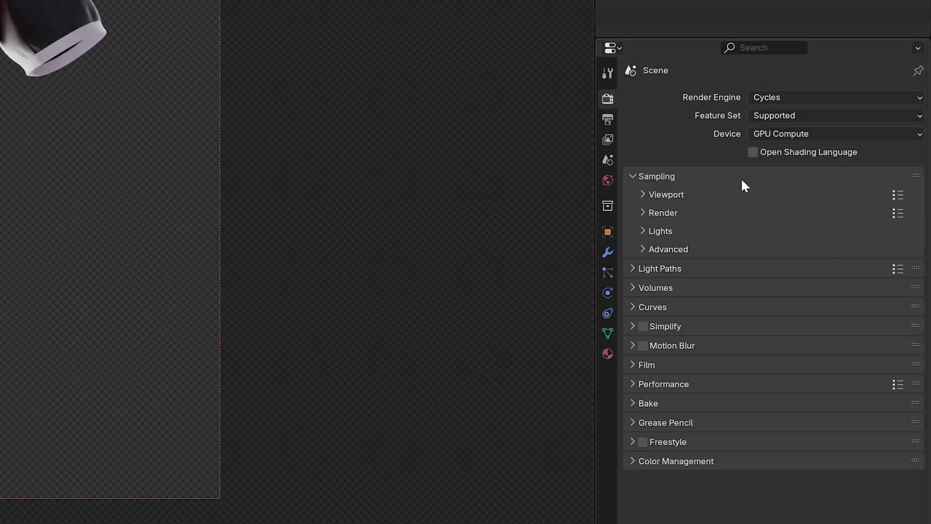
- Check the viewport and render sampling panels, with 200 max render samples
left_click(642, 197)
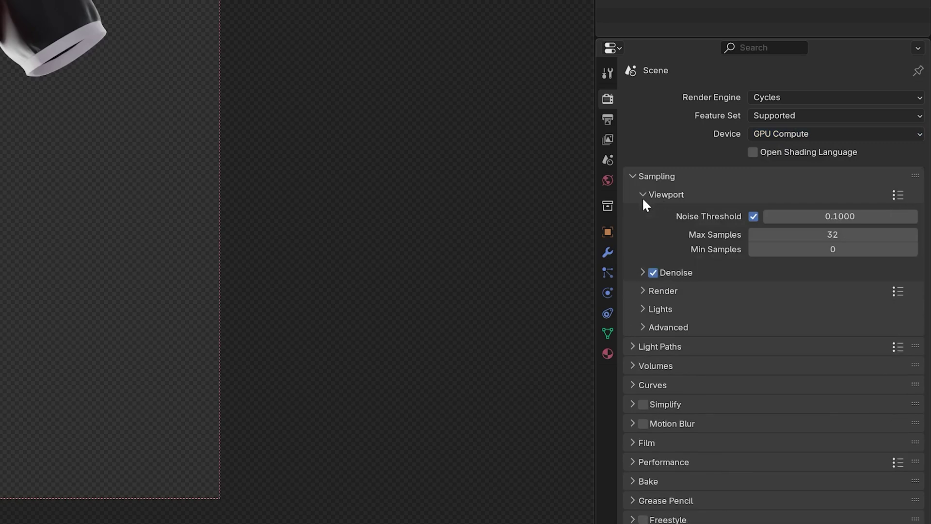
left_click(661, 193)
left_click(644, 214)
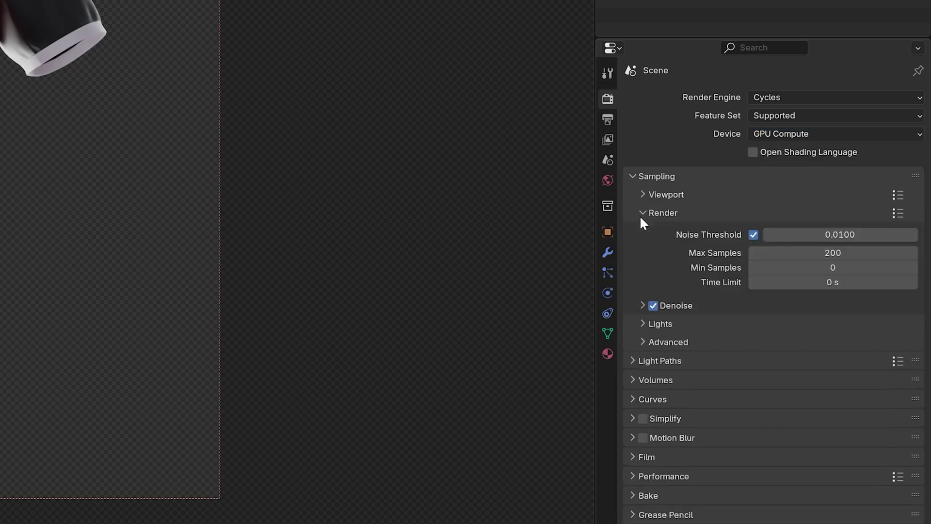
left_click(646, 197)
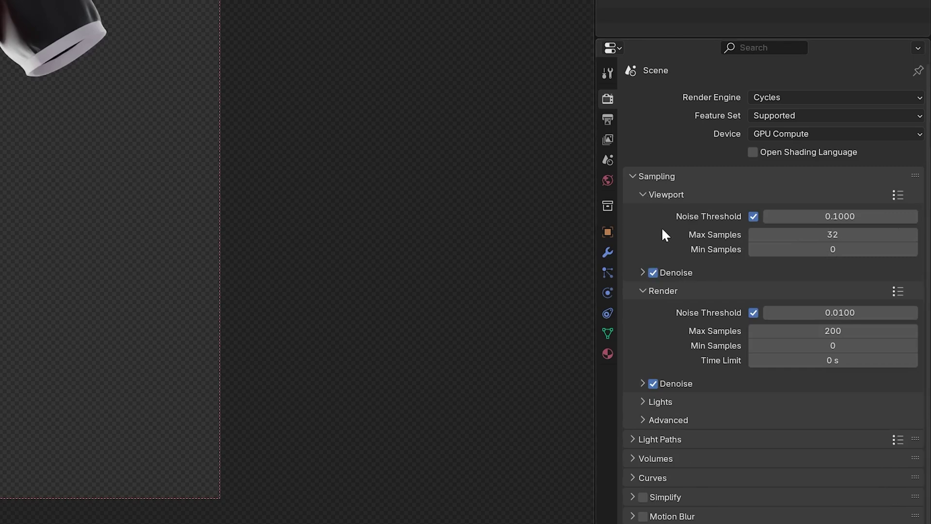
left_click(641, 194)
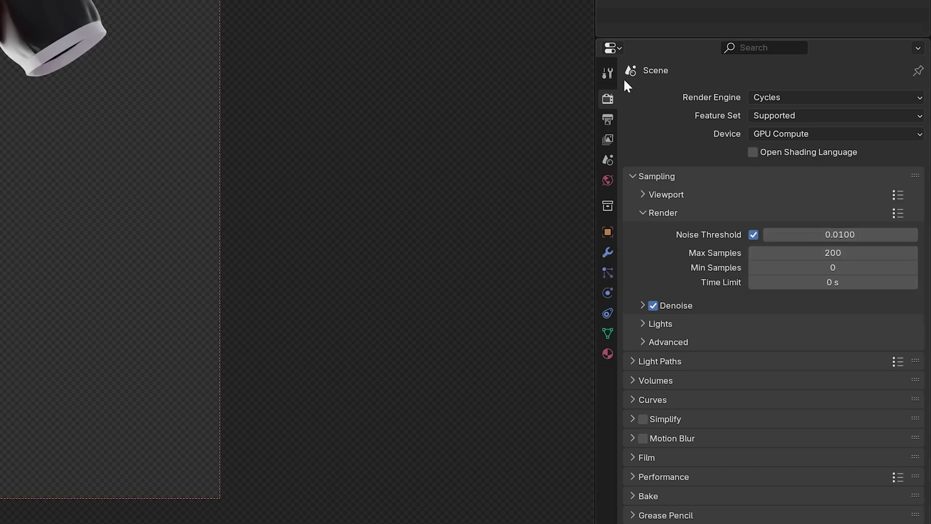
left_click(609, 121)
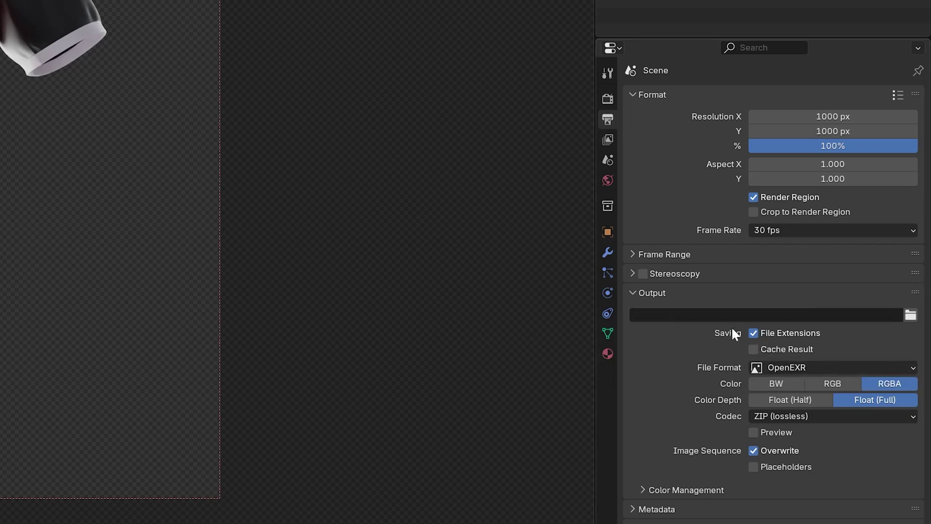
- Set the output path to a new Render folder inside Polo, with file name Polo
left_click(912, 315)
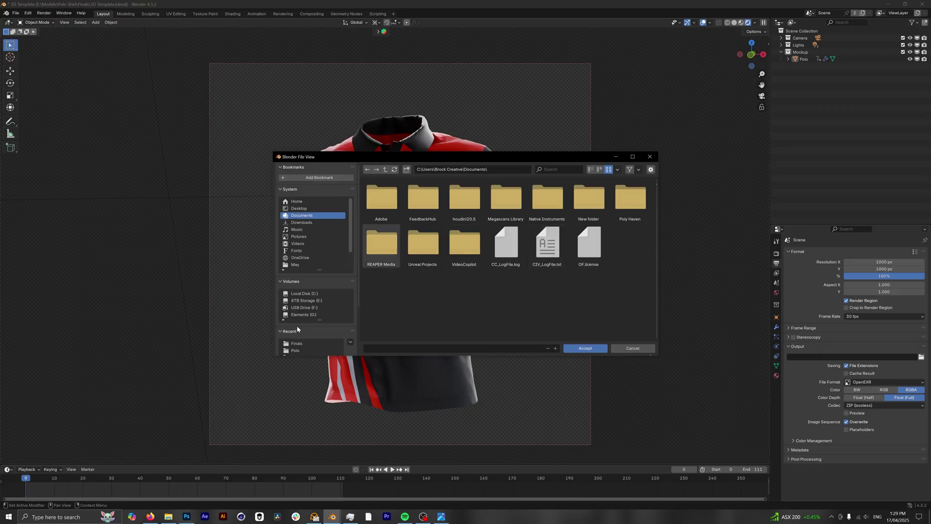
left_click(306, 342)
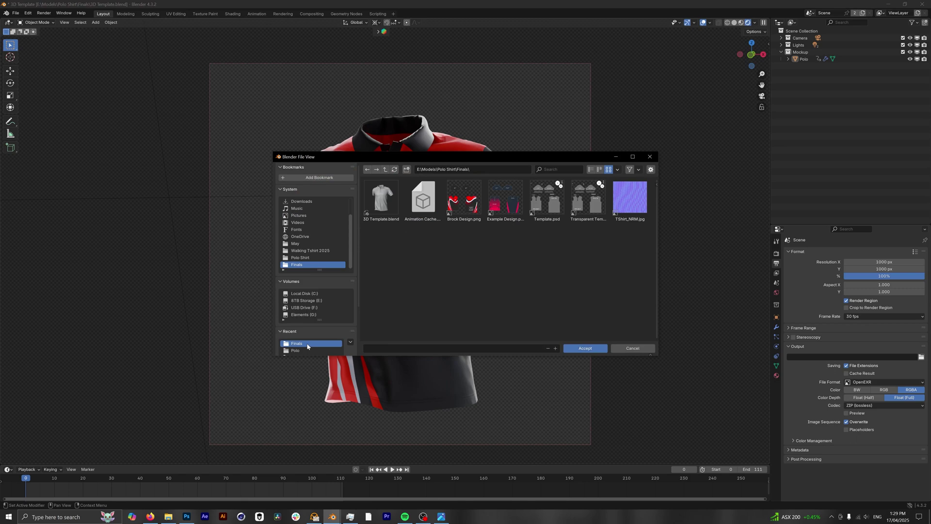
left_click(299, 350)
left_click(407, 169)
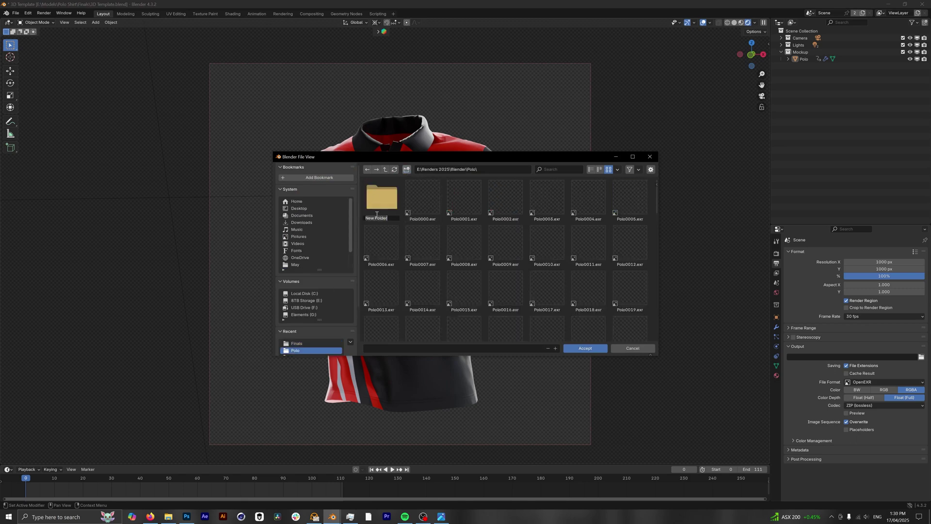
type("Render")
key("Return")
double_click(382, 196)
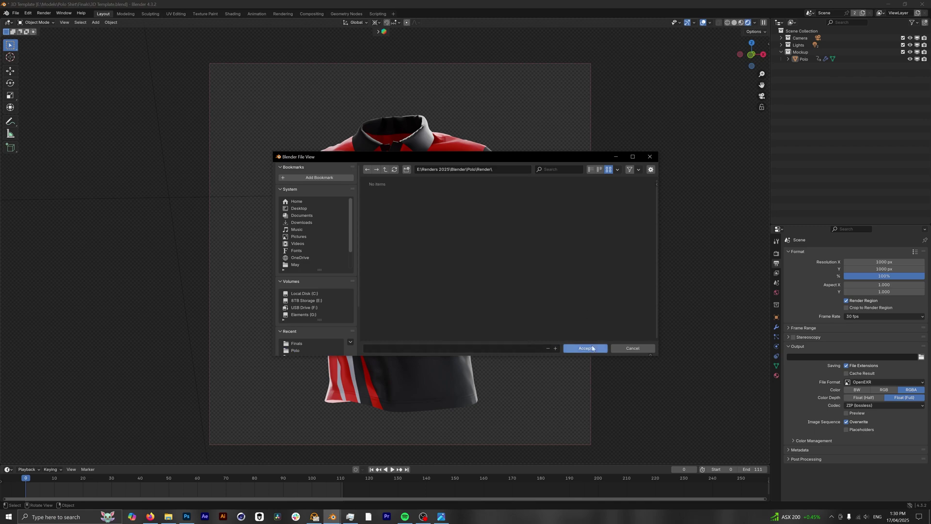
left_click(441, 348)
type("Polo")
key("Return")
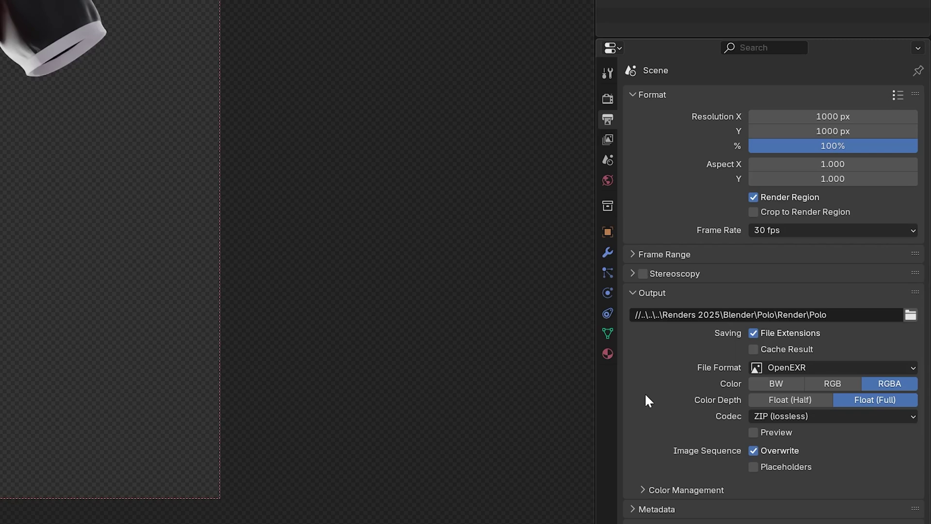
- Set the output File Format to PNG, Color to RGBA and Color Depth to 16
left_click(828, 371)
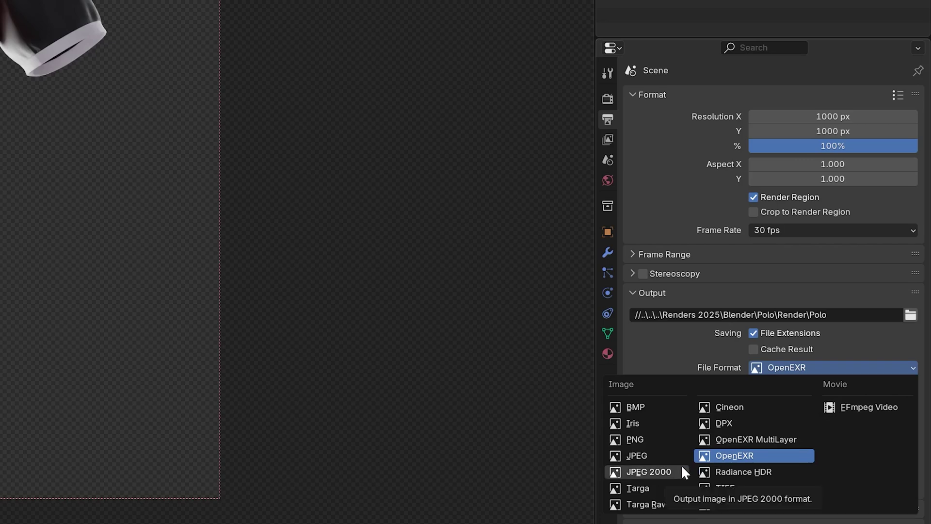
left_click(635, 439)
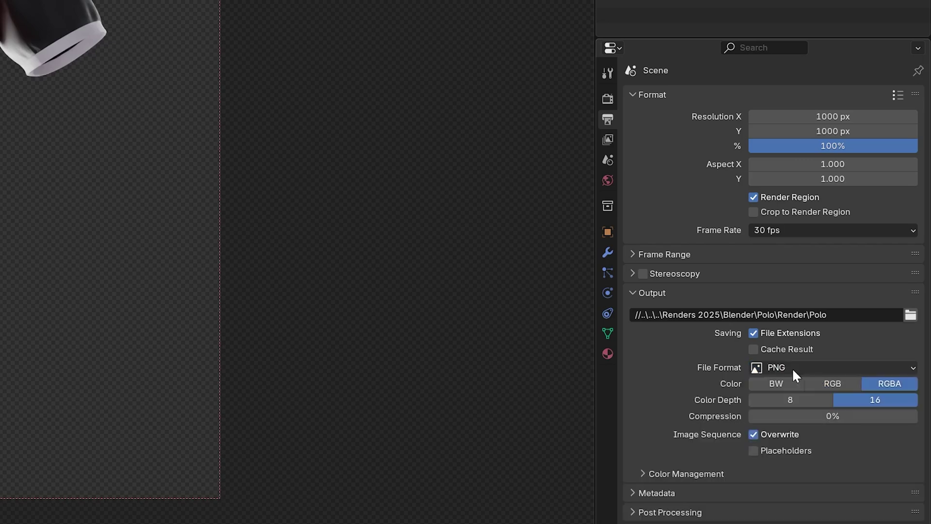
left_click(797, 368)
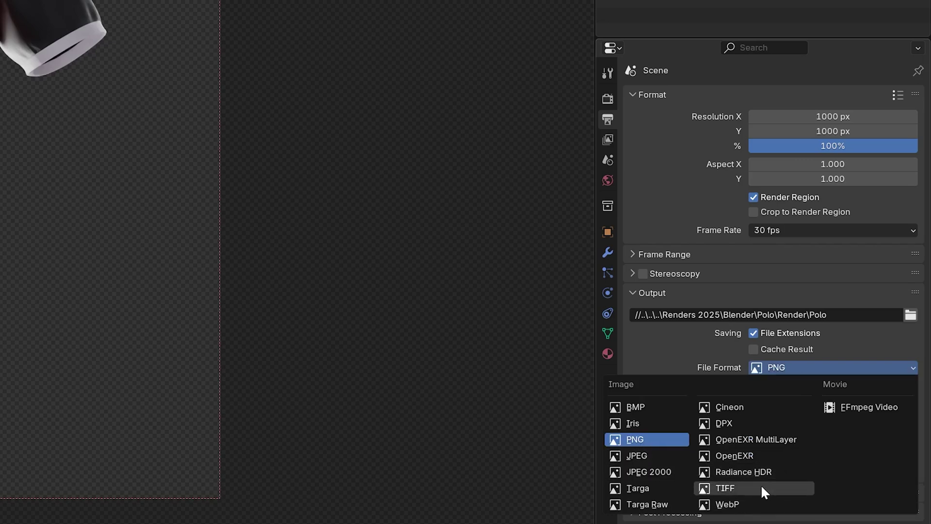
left_click(869, 406)
scroll(906, 348, "down", 3)
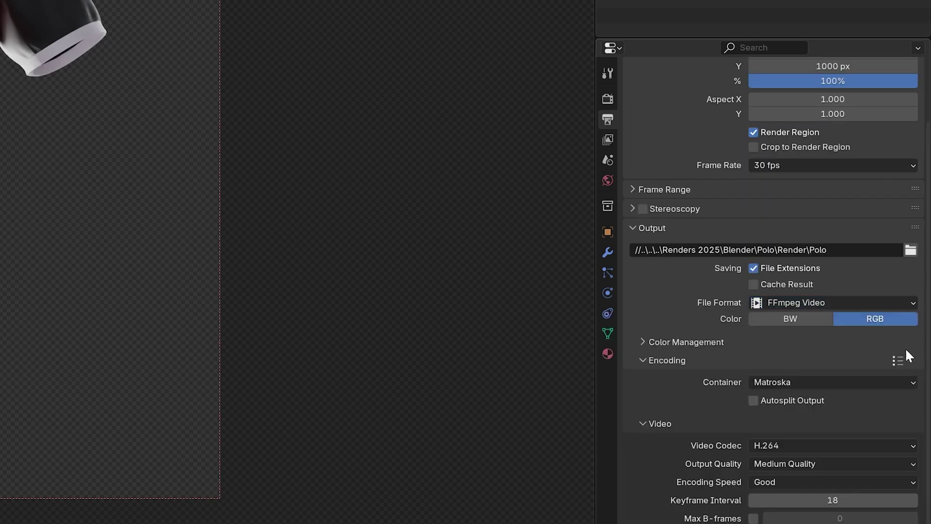
left_click(819, 306)
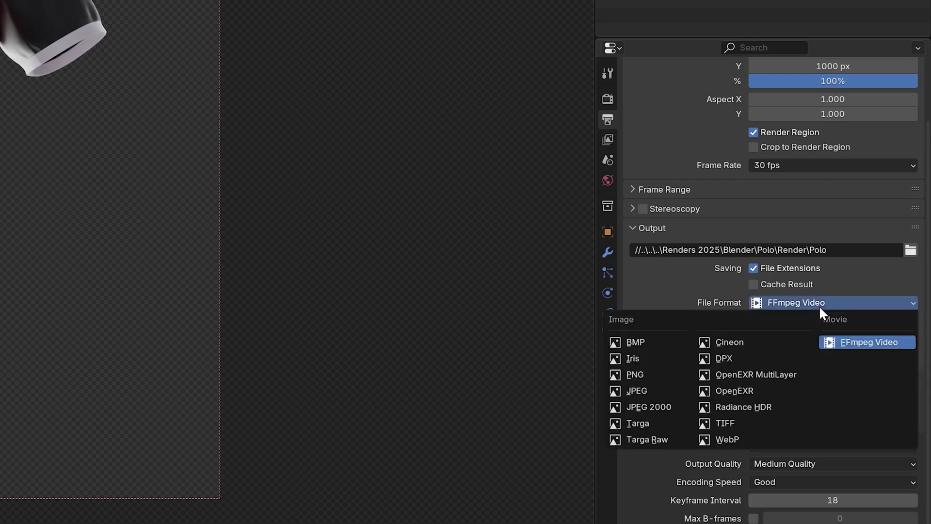
left_click(650, 374)
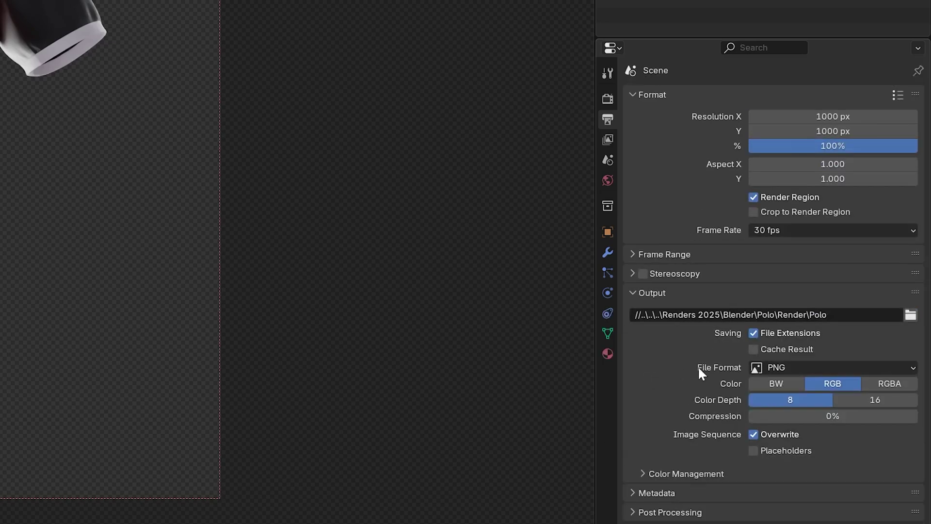
left_click(875, 401)
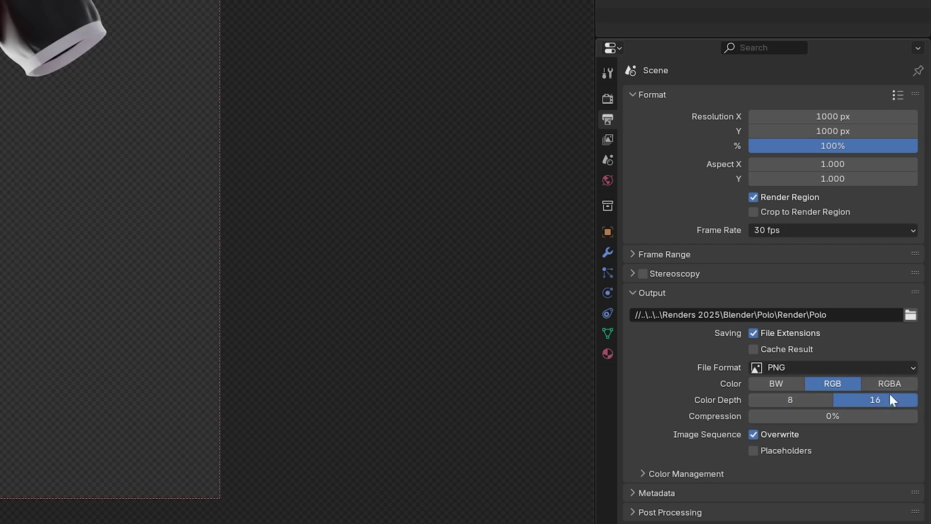
left_click(889, 386)
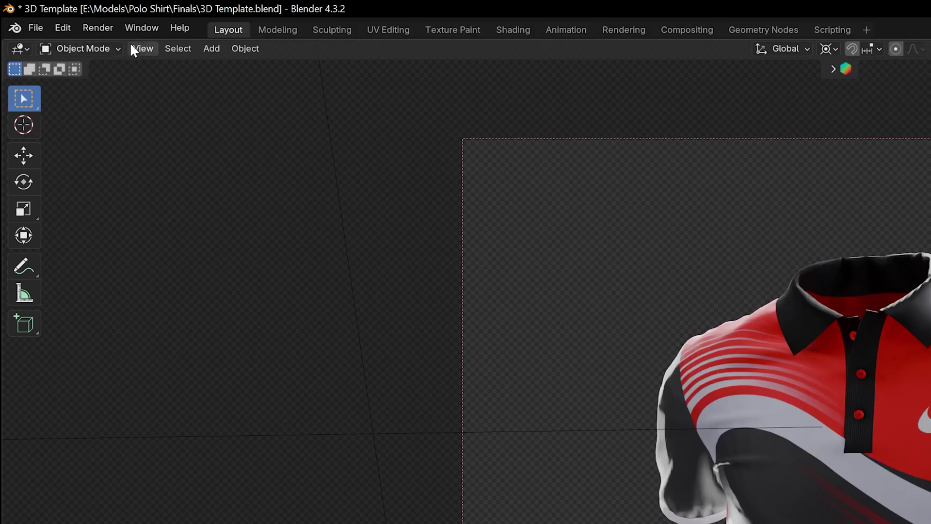
- Render the full animation from the Render menu
left_click(101, 33)
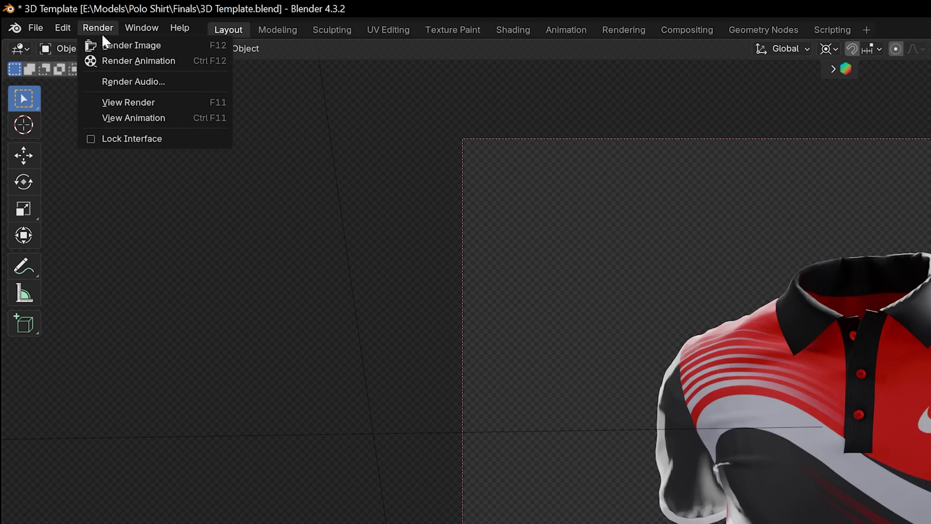
left_click(152, 62)
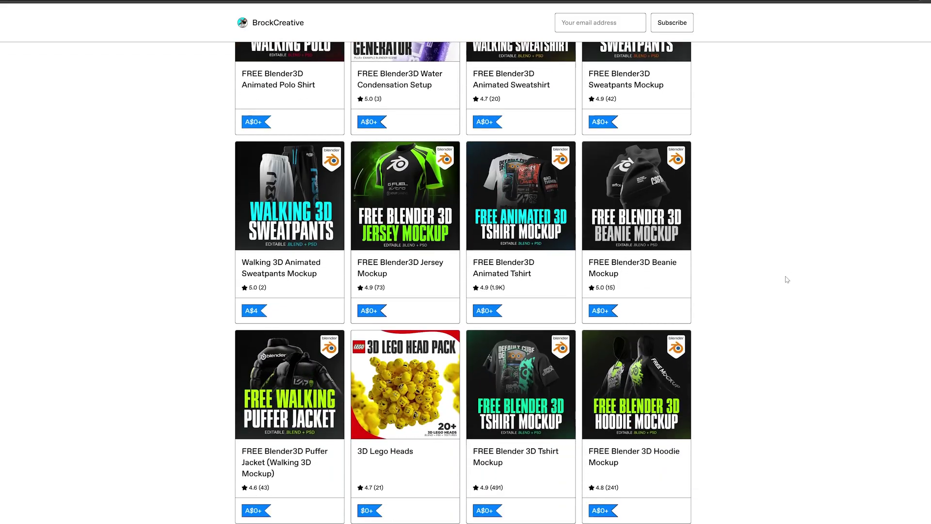
- Scroll the Gumroad store page up to the free Animated Polo Shirt listing
scroll(782, 305, "up", 7)
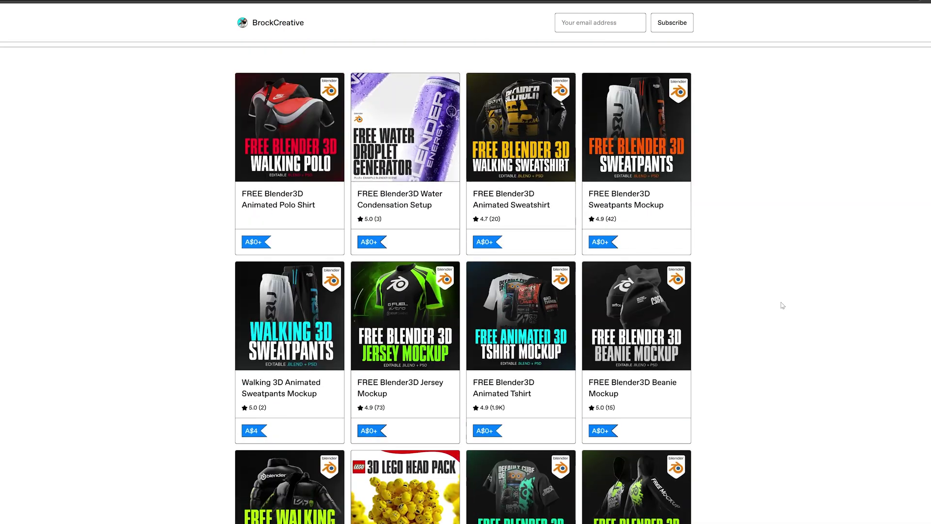